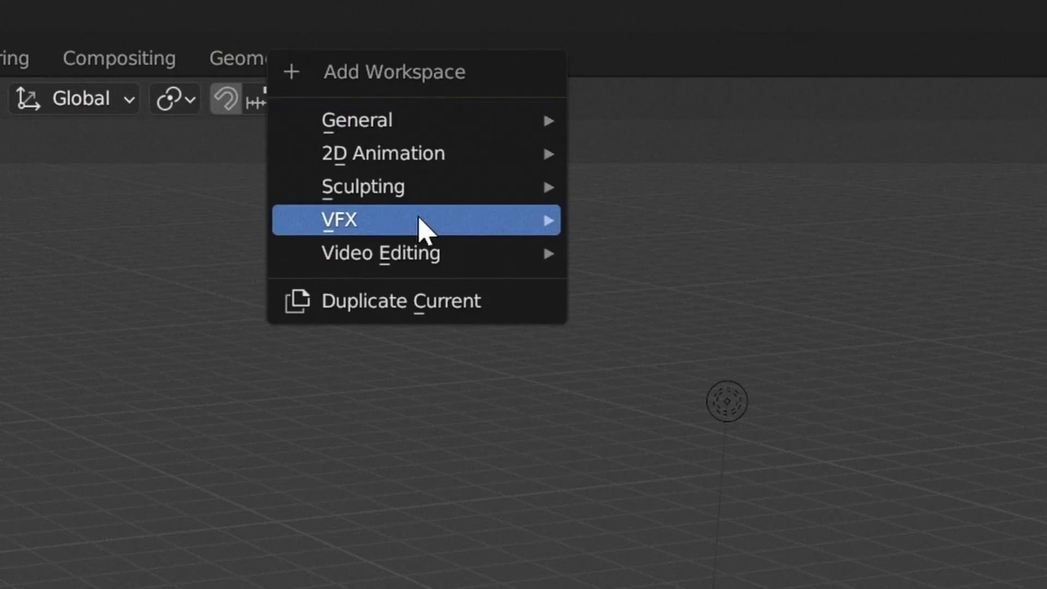
- Add the Motion Tracking workspace from the VFX workspace set
{"action": "mouse_move", "coordinate": [489, 221]}
{"action": "left_click", "coordinate": [679, 285]}
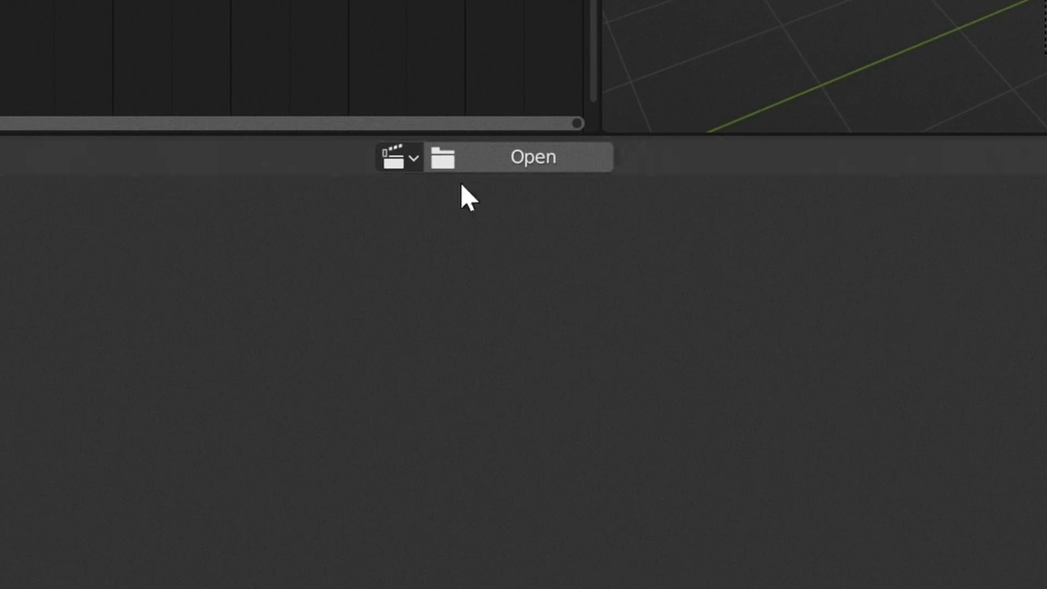
- Open the street footage as a movie clip and set the scene frames to match it
{"action": "left_click", "coordinate": [491, 157]}
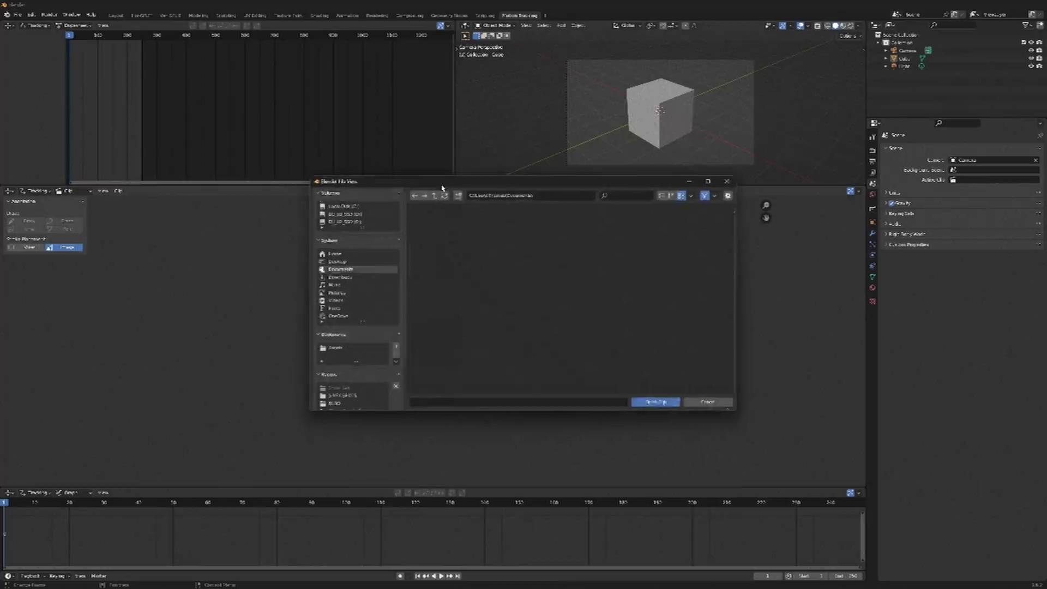
{"action": "double_click", "coordinate": [446, 240]}
{"action": "left_click", "coordinate": [37, 217]}
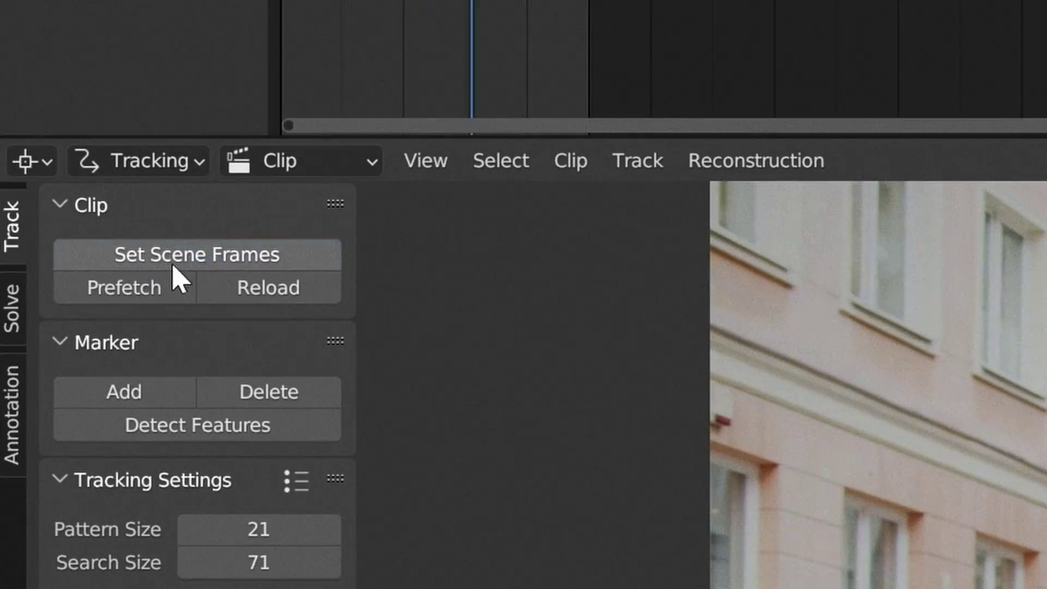
- Detect features across the whole frame with a threshold of 0.20 and track the markers forward through the clip
{"action": "left_click", "coordinate": [153, 428]}
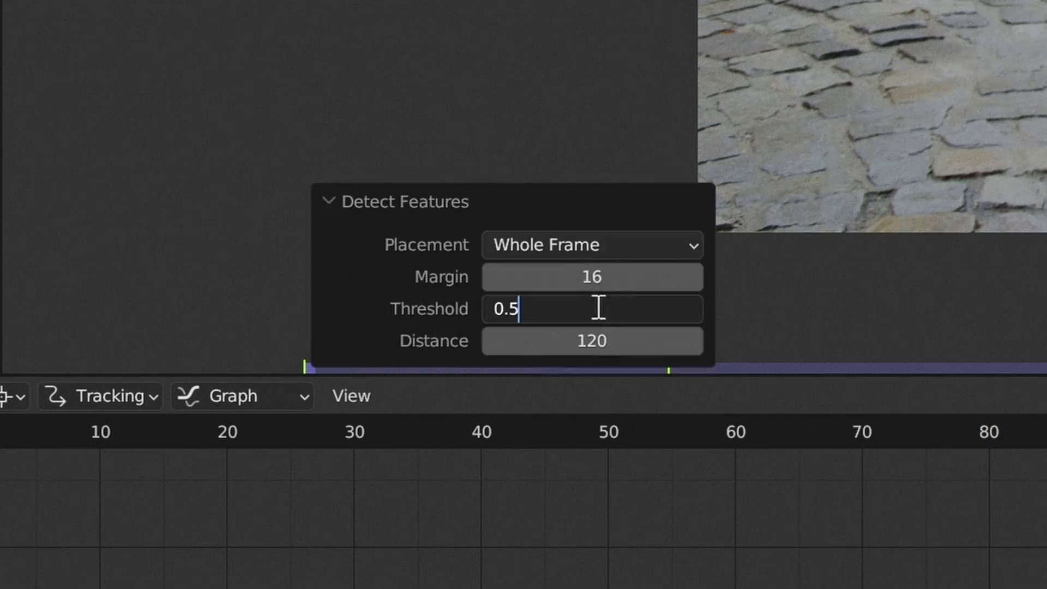
{"action": "key", "text": "BackSpace"}
{"action": "type", "text": "20"}
{"action": "key", "text": "Return"}
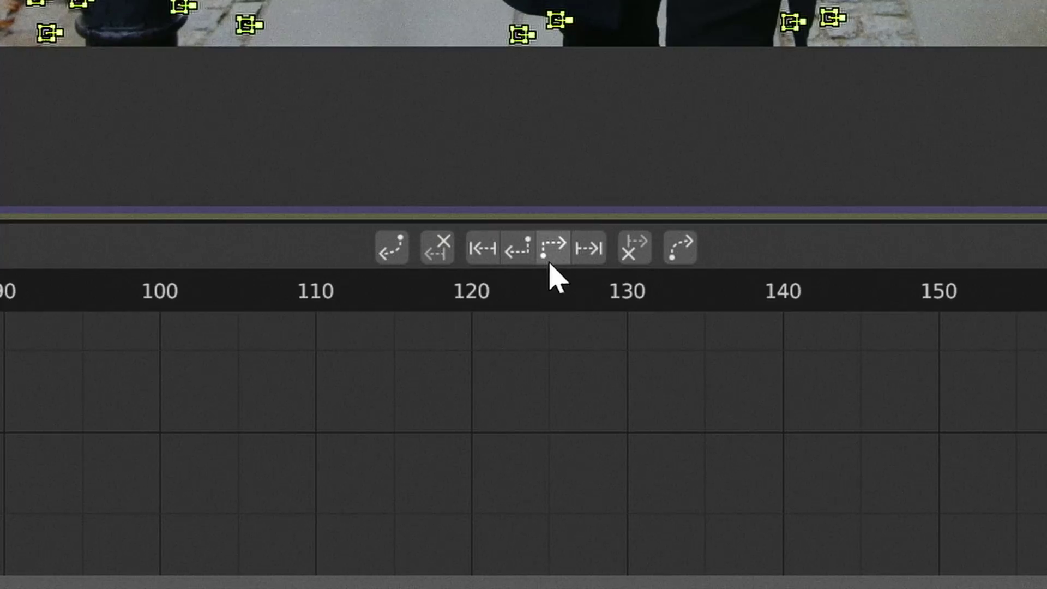
{"action": "left_click", "coordinate": [434, 494]}
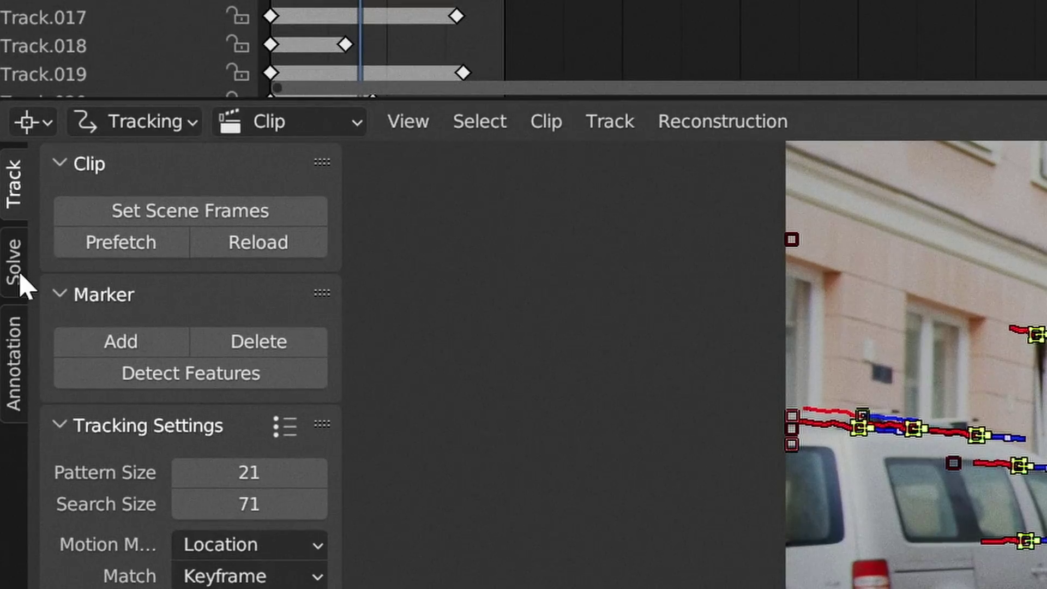
- Clean up the tracked markers in the solve settings with Filter Tracks
{"action": "left_click", "coordinate": [21, 281]}
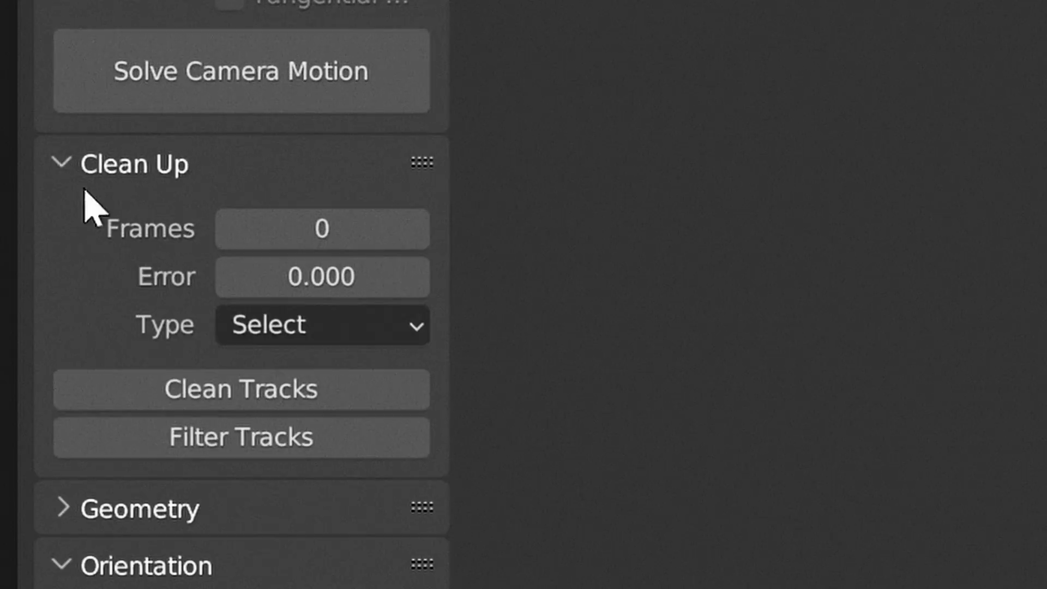
{"action": "left_click", "coordinate": [241, 434]}
{"action": "key", "text": "Return"}
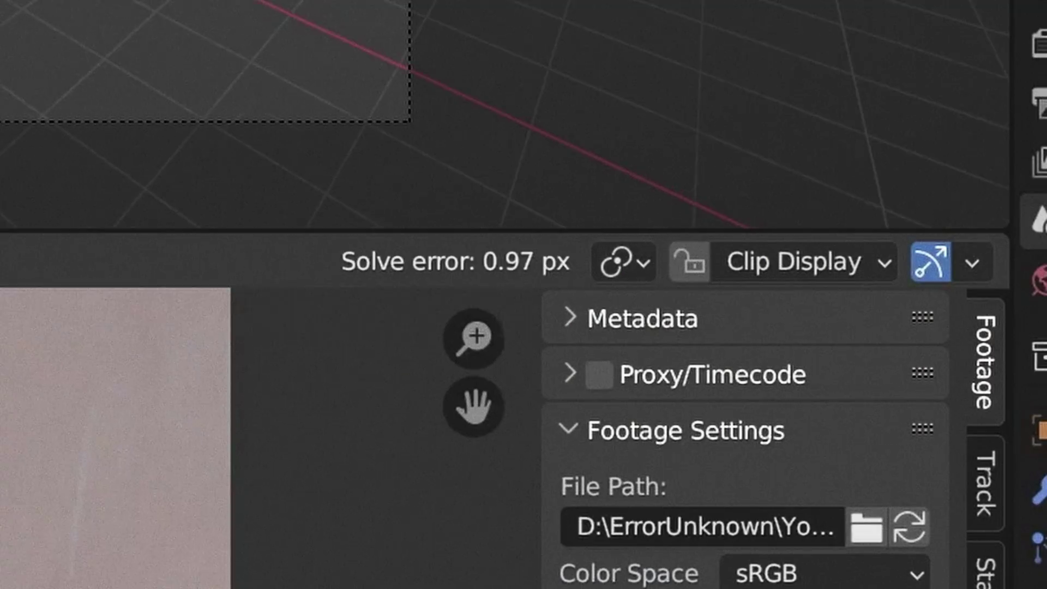
- Set up the tracking scene from the solved footage and play it back in the 3D viewport
{"action": "left_click", "coordinate": [269, 522]}
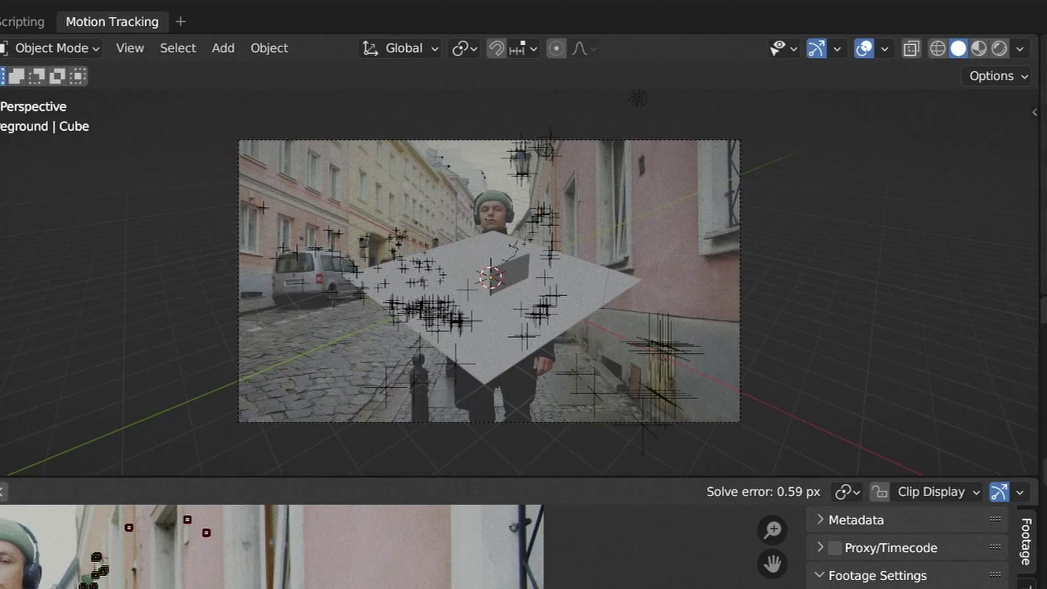
{"action": "scroll", "coordinate": [600, 297], "scroll_direction": "up", "scroll_amount": 5}
{"action": "key", "text": "space"}
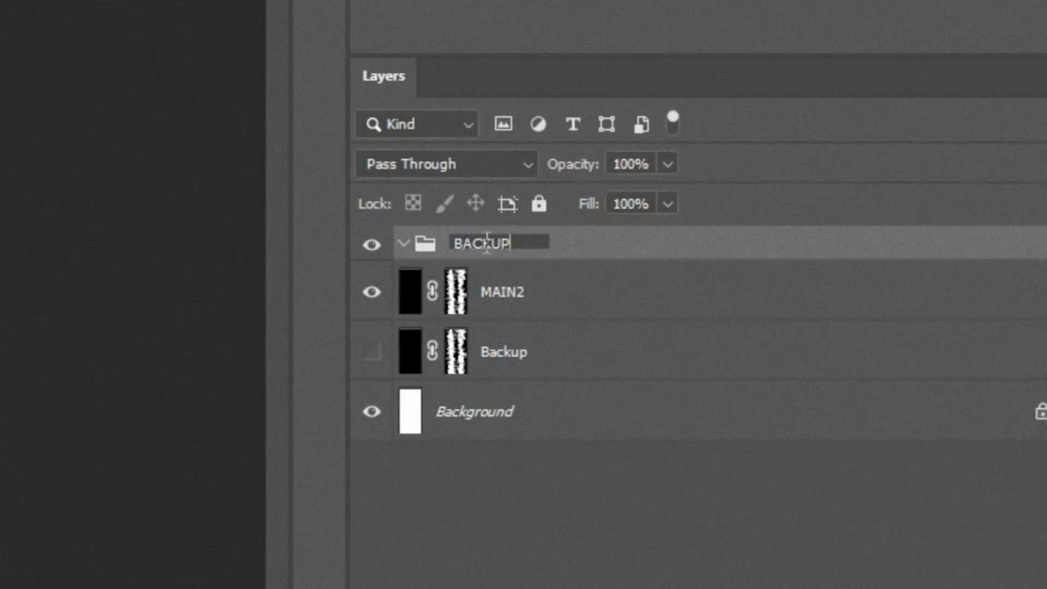
- In Photoshop, name the layer group BACKUP, keep it beneath MAIN2, and merge MAIN2 with the empty Layer 1
{"action": "key", "text": "Return"}
{"action": "left_click_drag", "start_coordinate": [538, 243], "coordinate": [528, 297]}
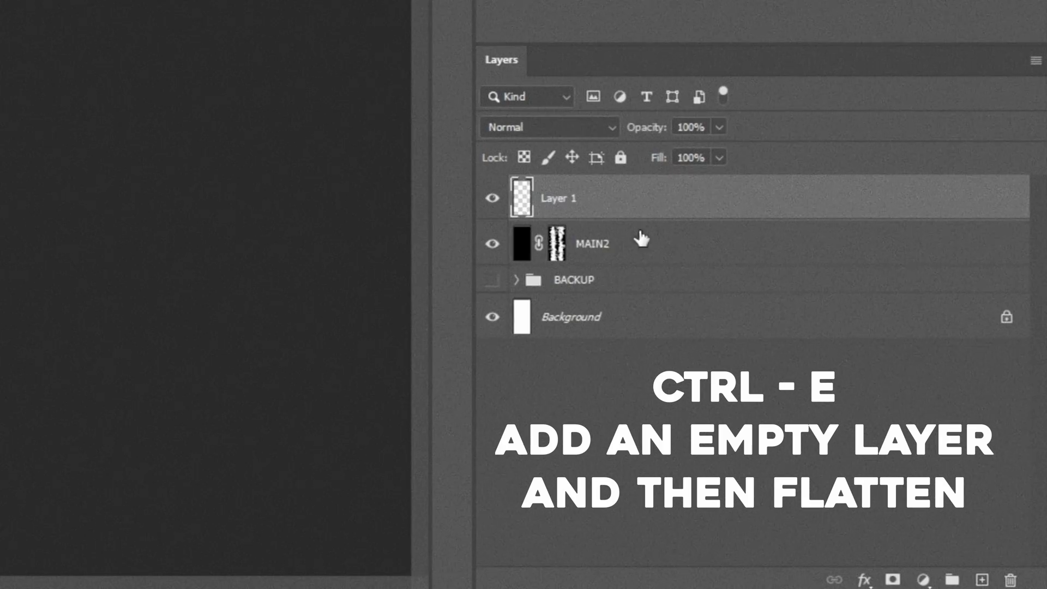
{"action": "left_click", "coordinate": [595, 248], "text": "shift"}
{"action": "key", "text": "ctrl+e"}
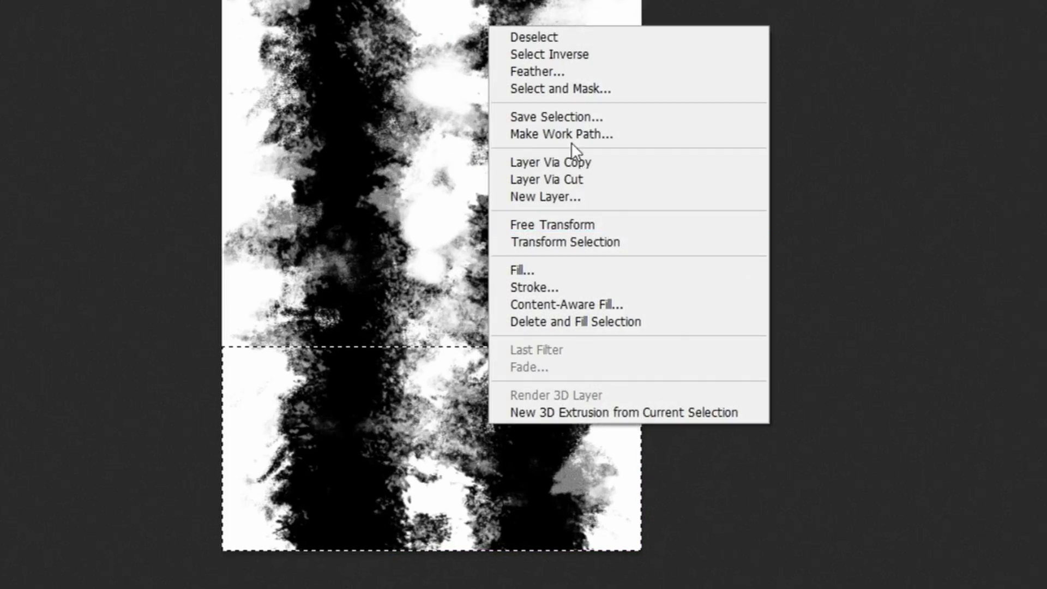
- Cut the selected lower section of the texture onto its own layer and move the MAIN layer down the canvas
{"action": "left_click", "coordinate": [570, 180]}
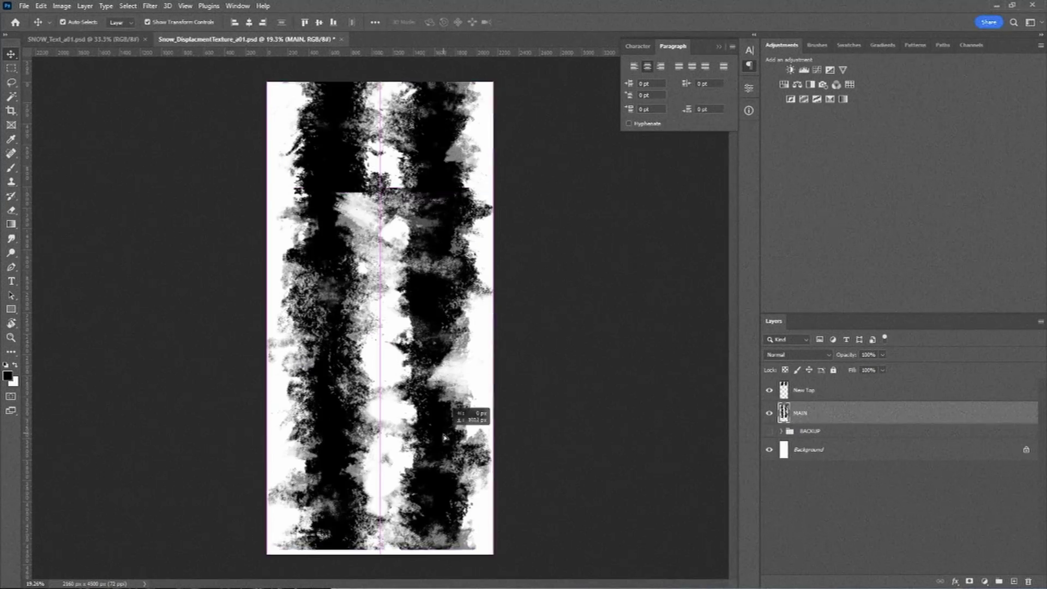
{"action": "left_click_drag", "start_coordinate": [447, 160], "coordinate": [446, 209]}
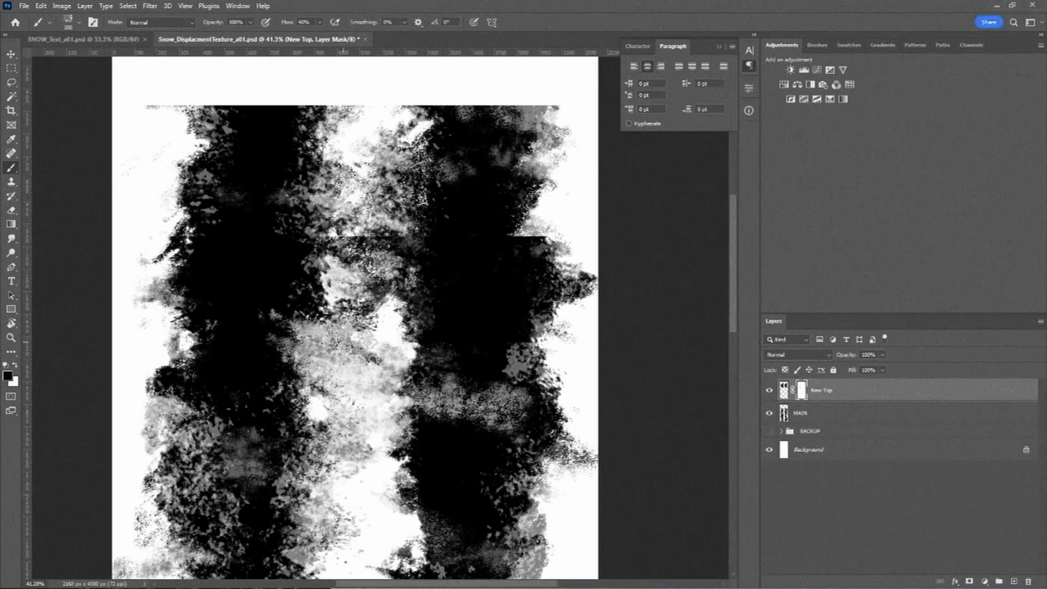
- Paint on the New Top layer's mask at the seam and add a layer mask to MAIN
{"action": "left_click", "coordinate": [533, 226]}
{"action": "left_click", "coordinate": [888, 579]}
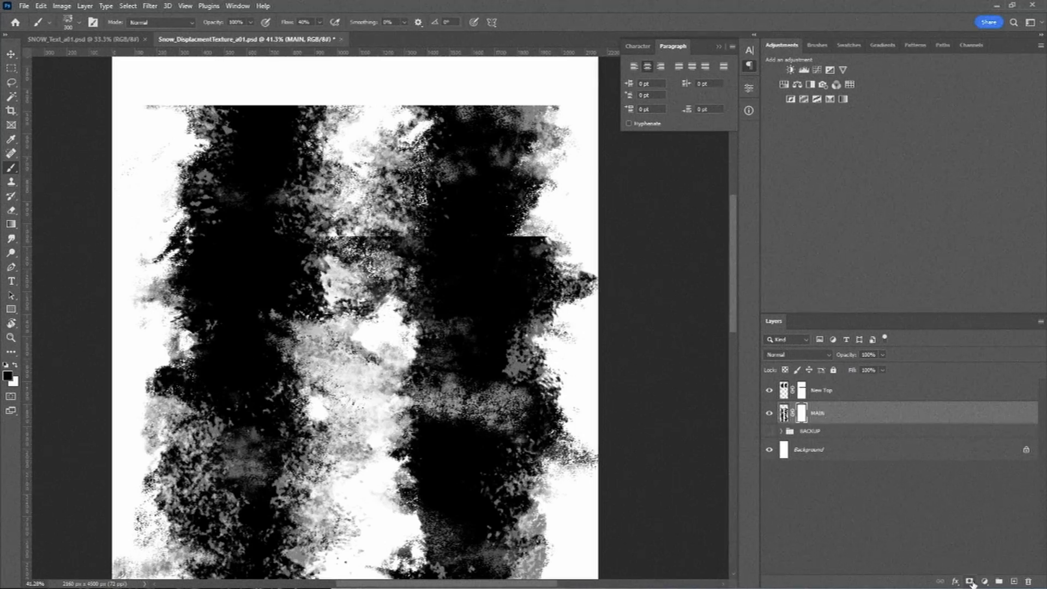
{"action": "key", "text": "ctrl+0"}
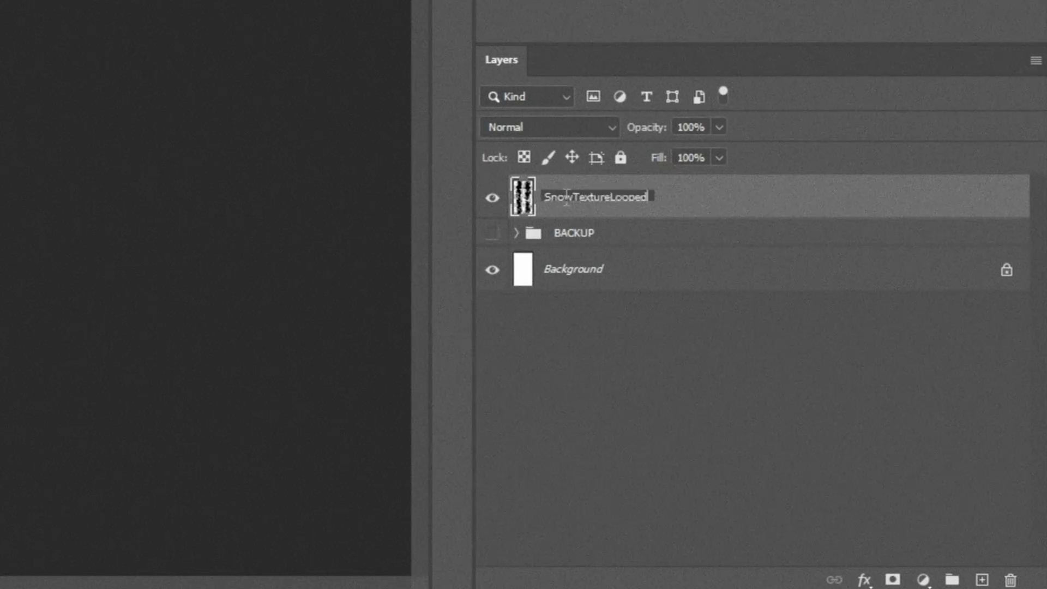
- Name the merged texture layer SnowTextureLooped and apply a Maximum filter with a 15-pixel radius to the SnowTextureWater layer
{"action": "key", "text": "Return"}
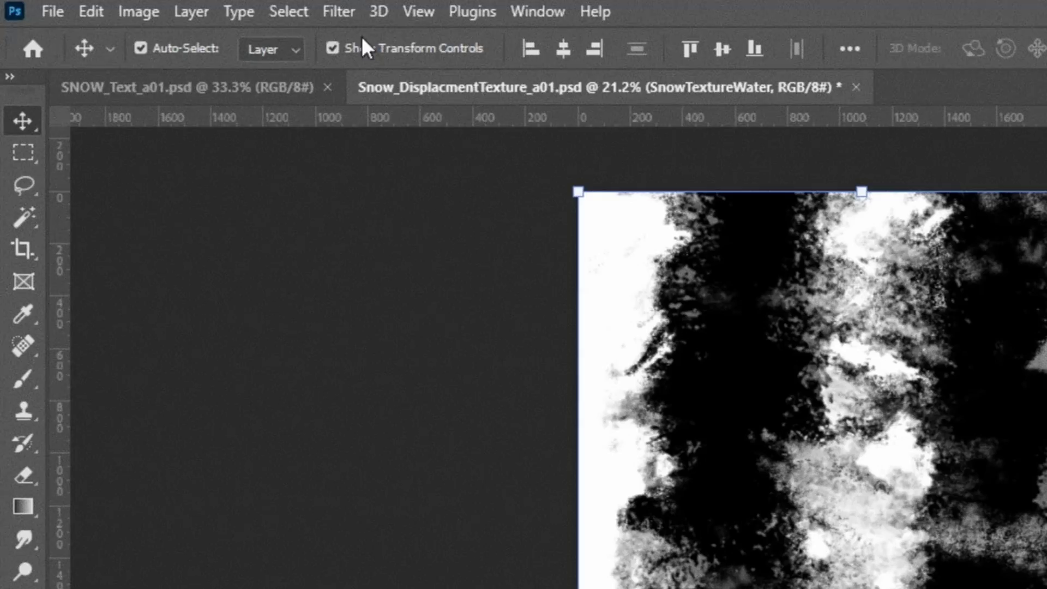
{"action": "left_click", "coordinate": [339, 12]}
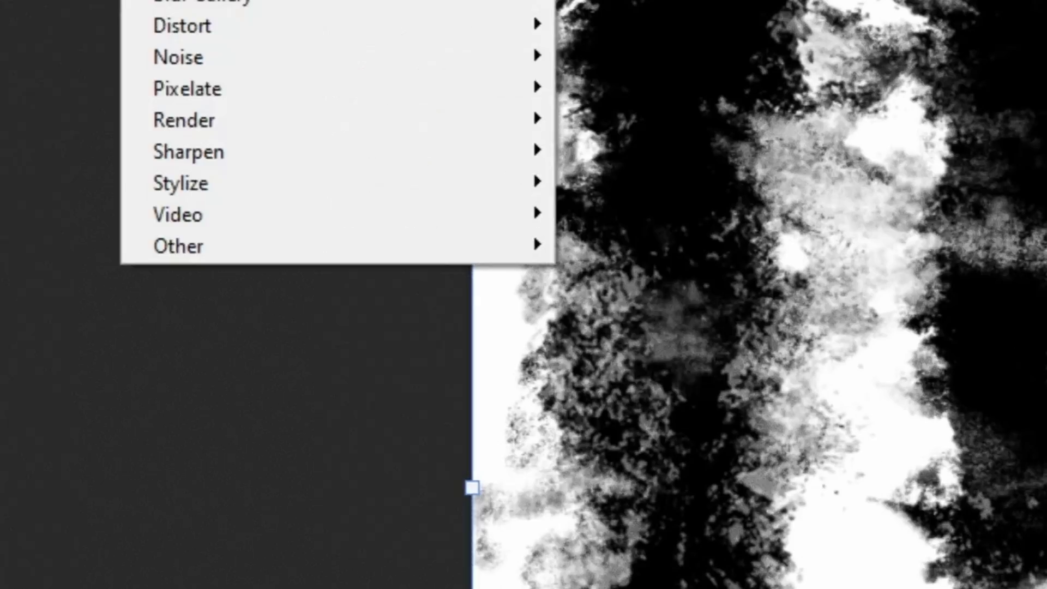
{"action": "mouse_move", "coordinate": [206, 253]}
{"action": "left_click", "coordinate": [709, 339]}
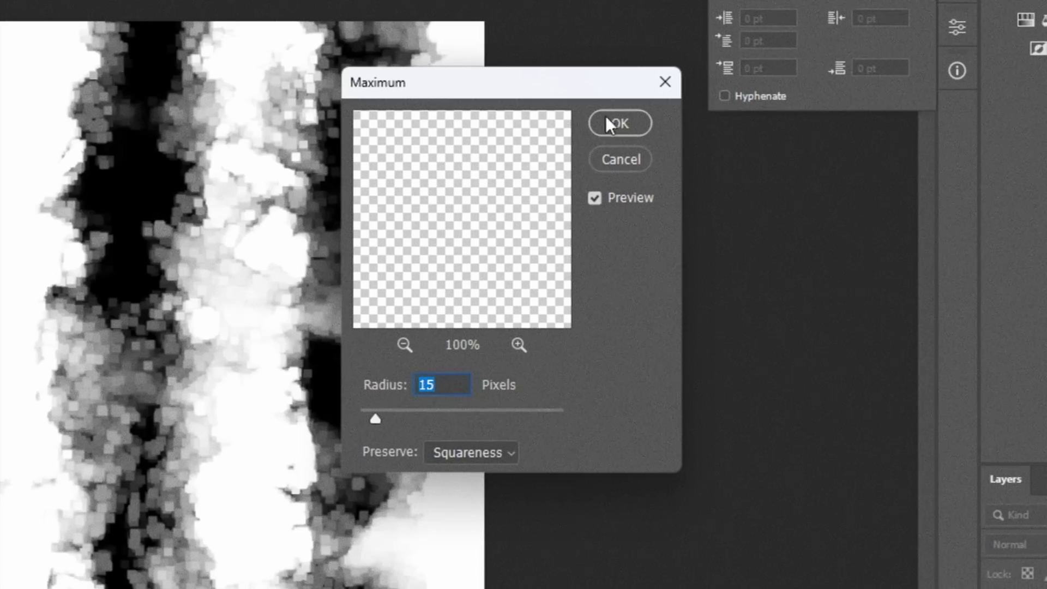
{"action": "left_click", "coordinate": [620, 123]}
- Apply a Gaussian Blur to the SnowTextureWater layer and save a copy of the displacement texture document
{"action": "left_click", "coordinate": [324, 10]}
{"action": "mouse_move", "coordinate": [382, 334]}
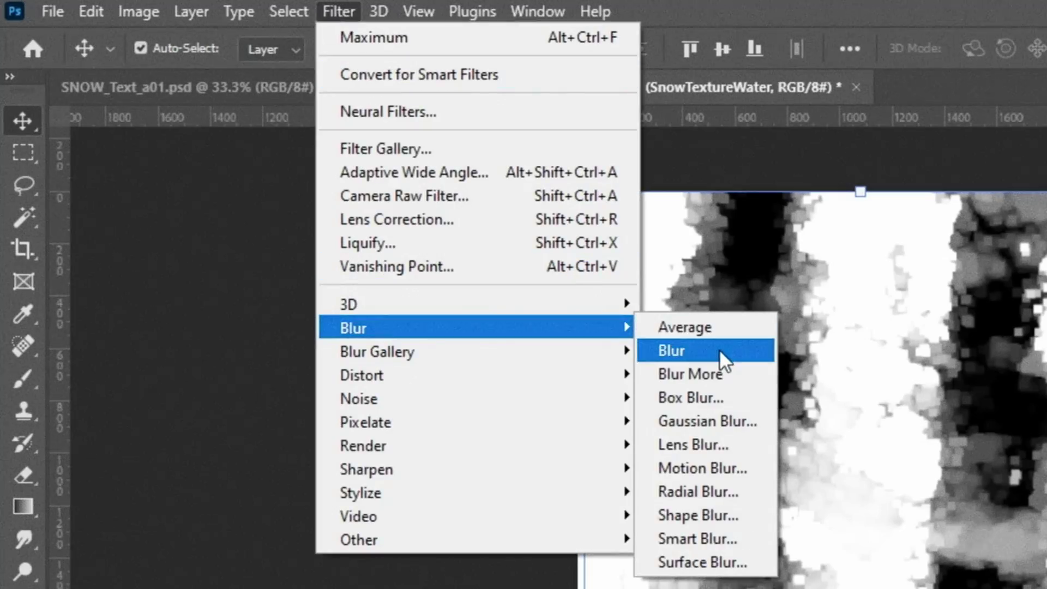
{"action": "left_click", "coordinate": [707, 421]}
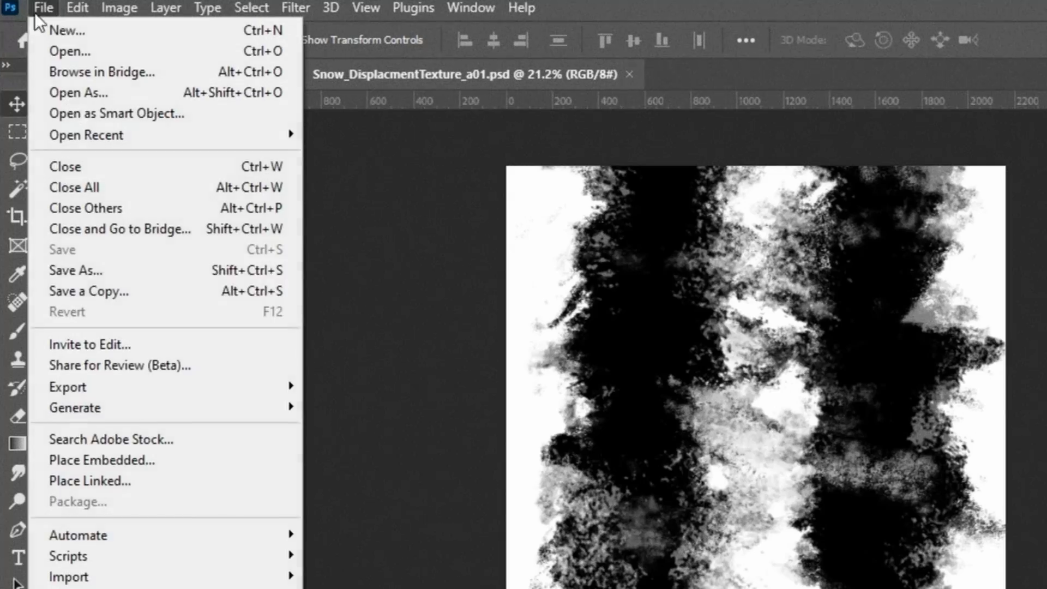
{"action": "left_click", "coordinate": [84, 287]}
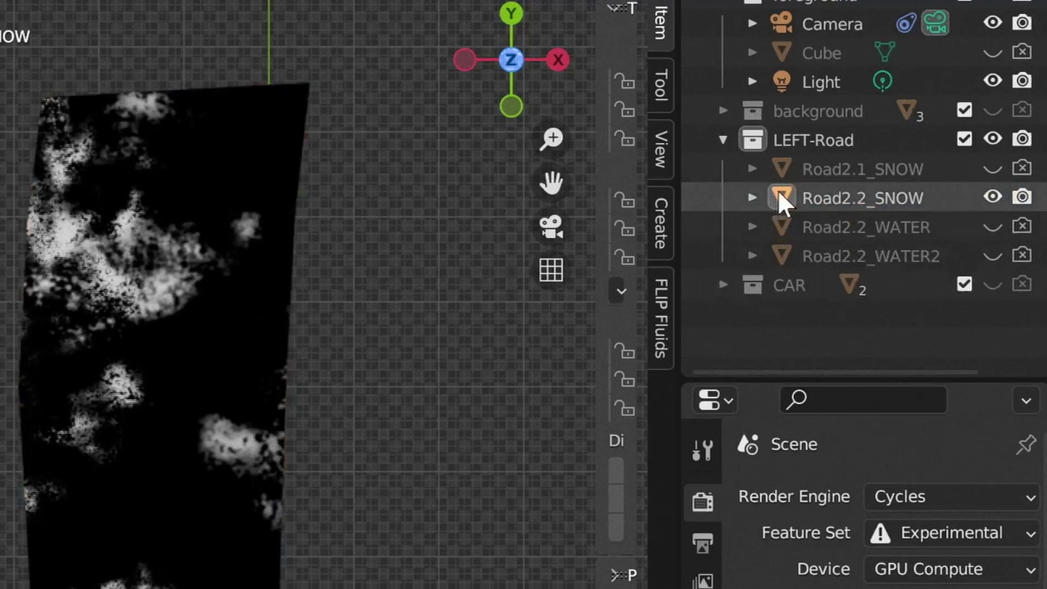
- Switch to Blender, put Road2.2_SNOW into Edit Mode and change the node editor area to the UV Editor
{"action": "left_click", "coordinate": [952, 69]}
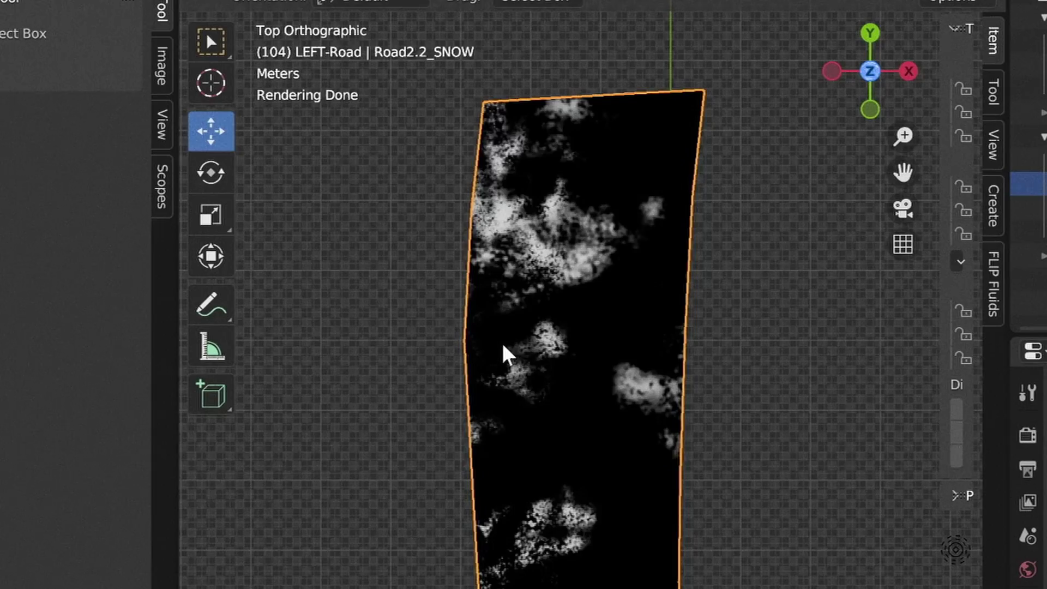
{"action": "key", "text": "Tab"}
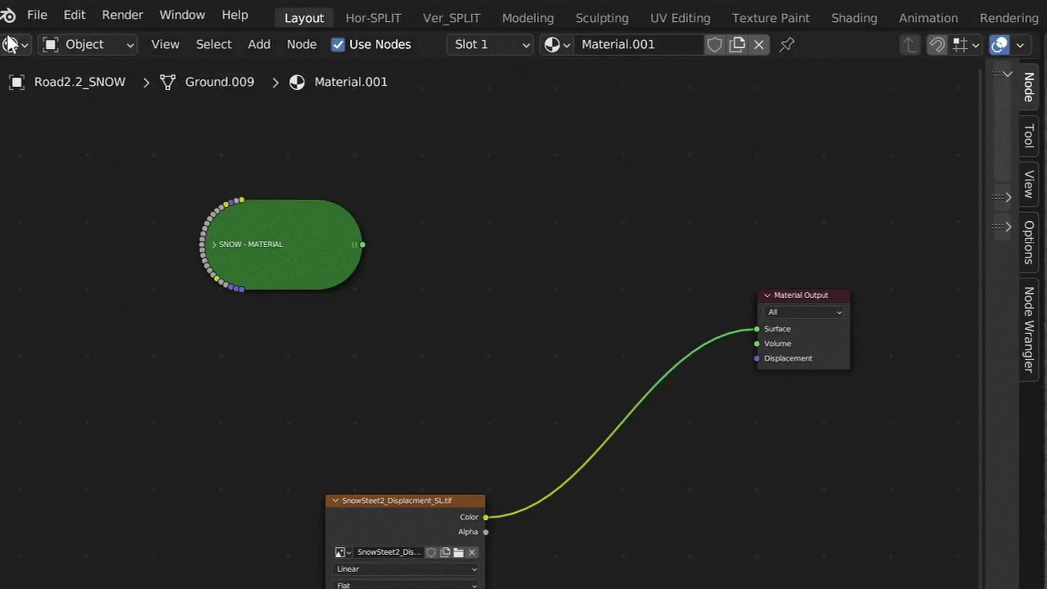
{"action": "left_click", "coordinate": [14, 44]}
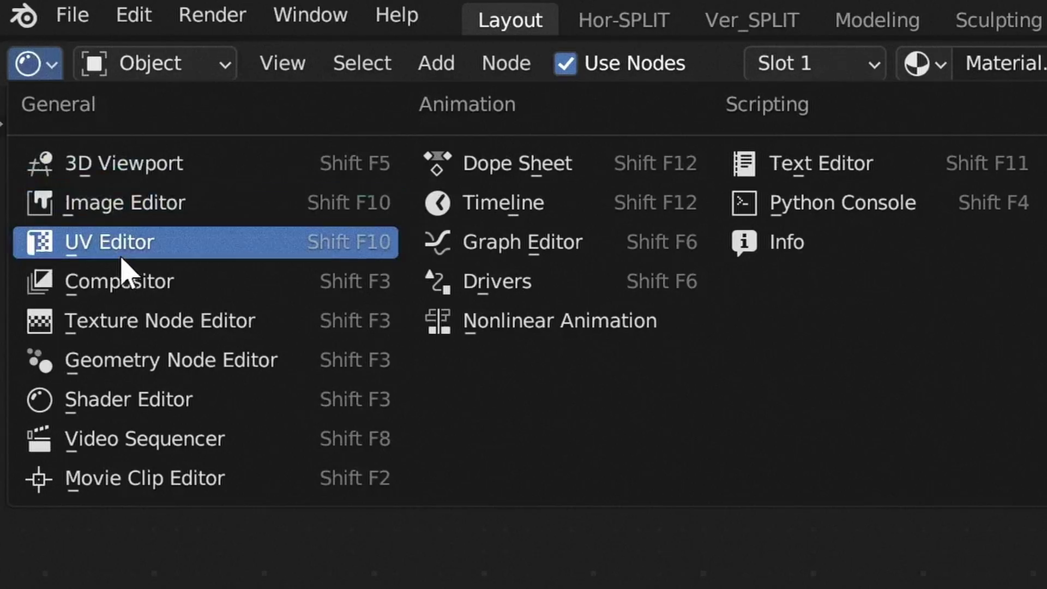
{"action": "left_click", "coordinate": [60, 146]}
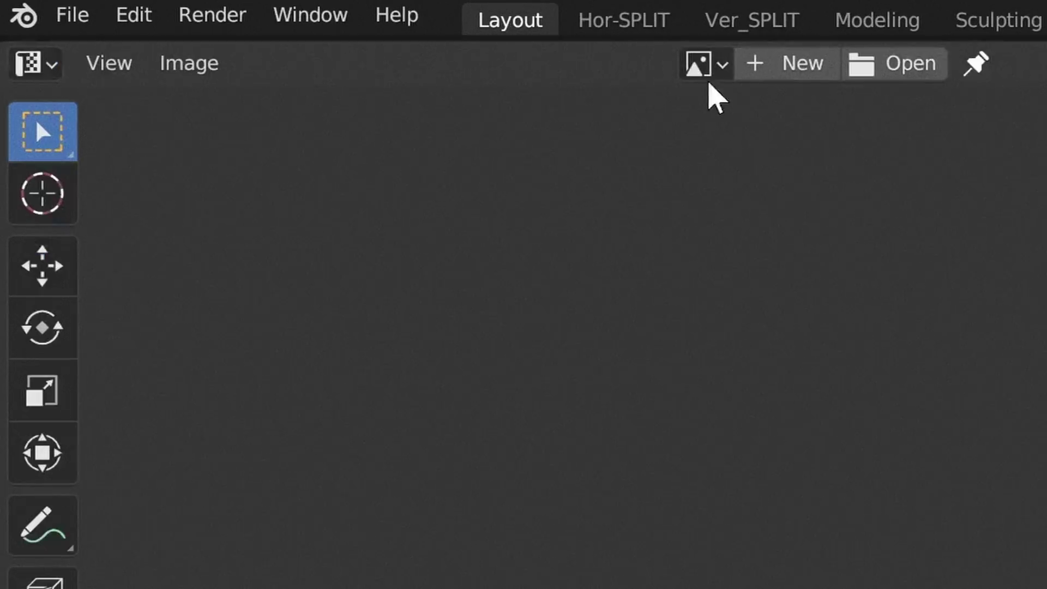
- Show the SnowSteet2_Displacment_SL.tif image in the UV Editor
{"action": "left_click", "coordinate": [701, 65]}
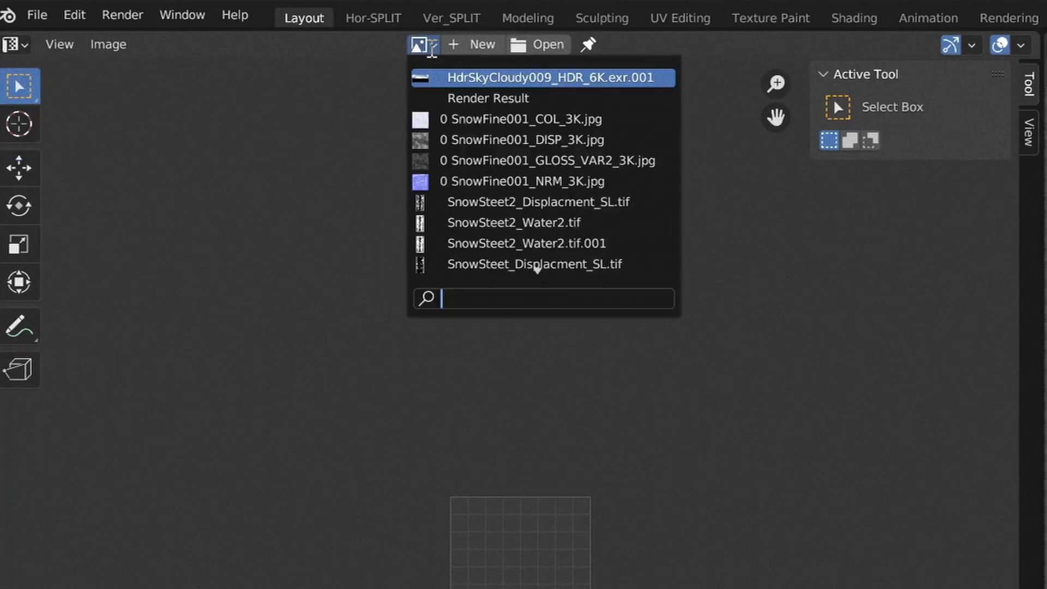
{"action": "type", "text": "snowste"}
{"action": "key", "text": "Return"}
- Scale and rotate all of the road's UVs to line up with the snow displacement image
{"action": "key", "text": "a"}
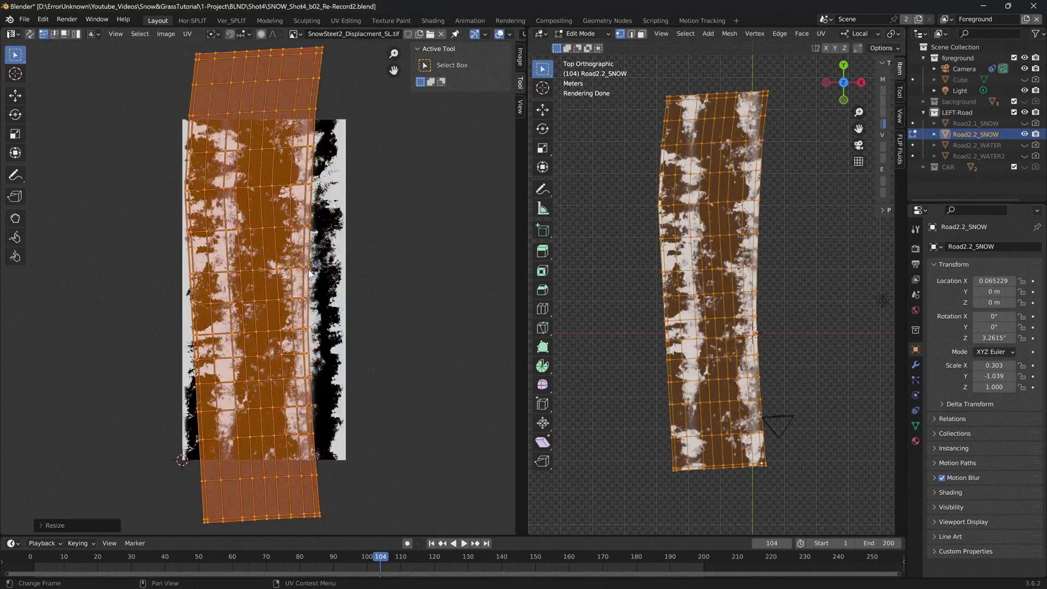
{"action": "key", "text": "r"}
{"action": "left_click", "coordinate": [405, 229]}
{"action": "scroll", "coordinate": [419, 307], "scroll_direction": "up", "scroll_amount": 1}
- Adjust the upper rows of UV points so the road's layout follows the displacement image
{"action": "left_click_drag", "start_coordinate": [393, 171], "coordinate": [291, 189]}
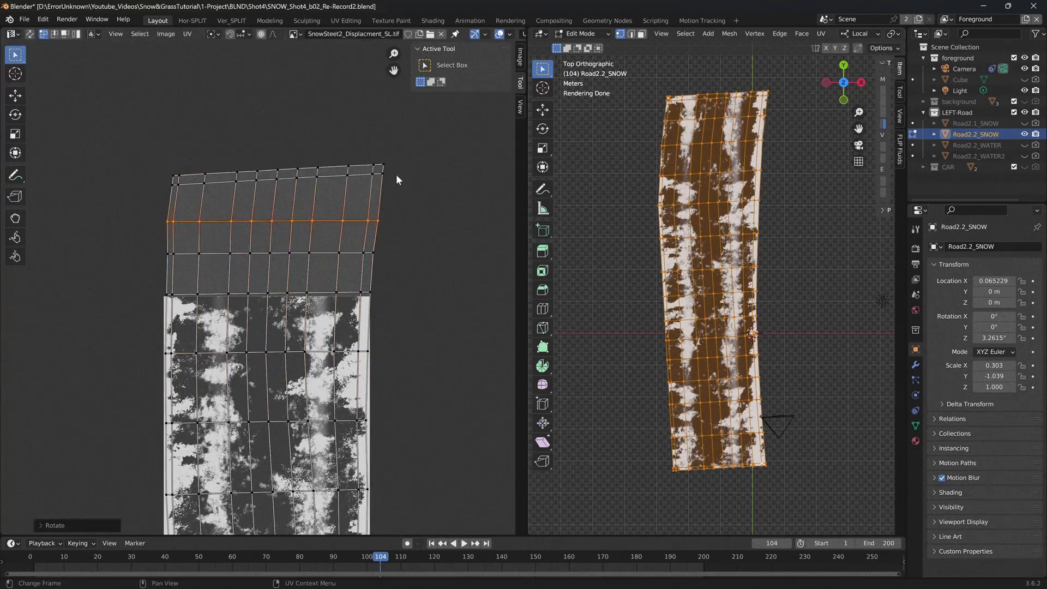
{"action": "scroll", "coordinate": [428, 213], "scroll_direction": "up", "scroll_amount": 2}
{"action": "scroll", "coordinate": [381, 358], "scroll_direction": "down", "scroll_amount": 2}
{"action": "left_click_drag", "start_coordinate": [362, 120], "coordinate": [308, 303]}
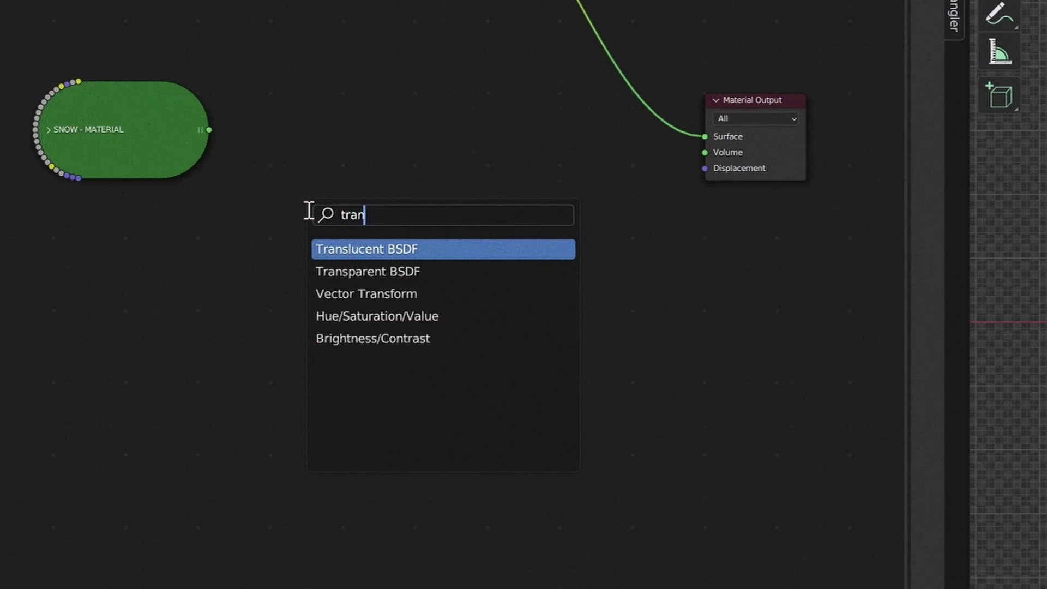
- Add a Transparent BSDF node below the SNOW - MATERIAL node
{"action": "key", "text": "Down"}
{"action": "key", "text": "Return"}
{"action": "left_click", "coordinate": [294, 319]}
- Add a Mix Shader fed by the Transparent BSDF and link its output to the material's surface
{"action": "key", "text": "shift+a"}
{"action": "type", "text": "mix sh"}
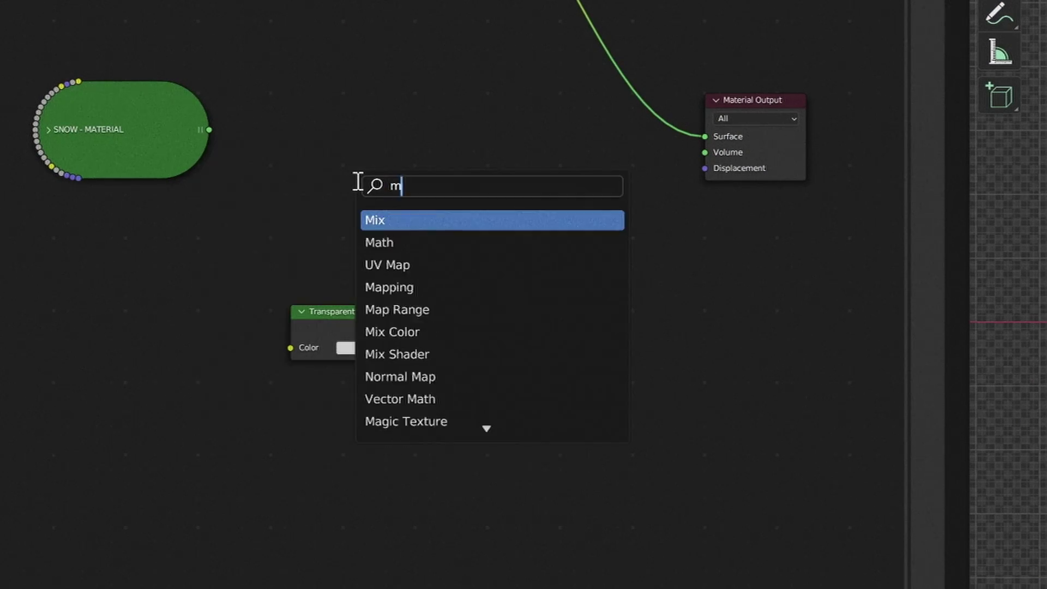
{"action": "key", "text": "Return"}
{"action": "left_click", "coordinate": [444, 145]}
{"action": "left_click_drag", "start_coordinate": [392, 330], "coordinate": [442, 204]}
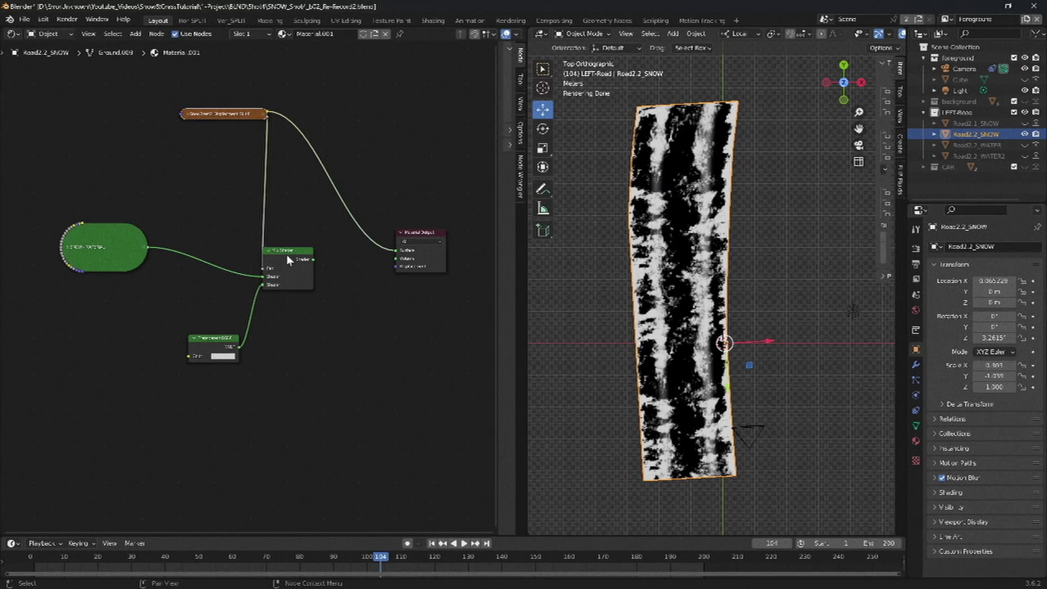
{"action": "left_click", "coordinate": [483, 338], "text": "ctrl+shift"}
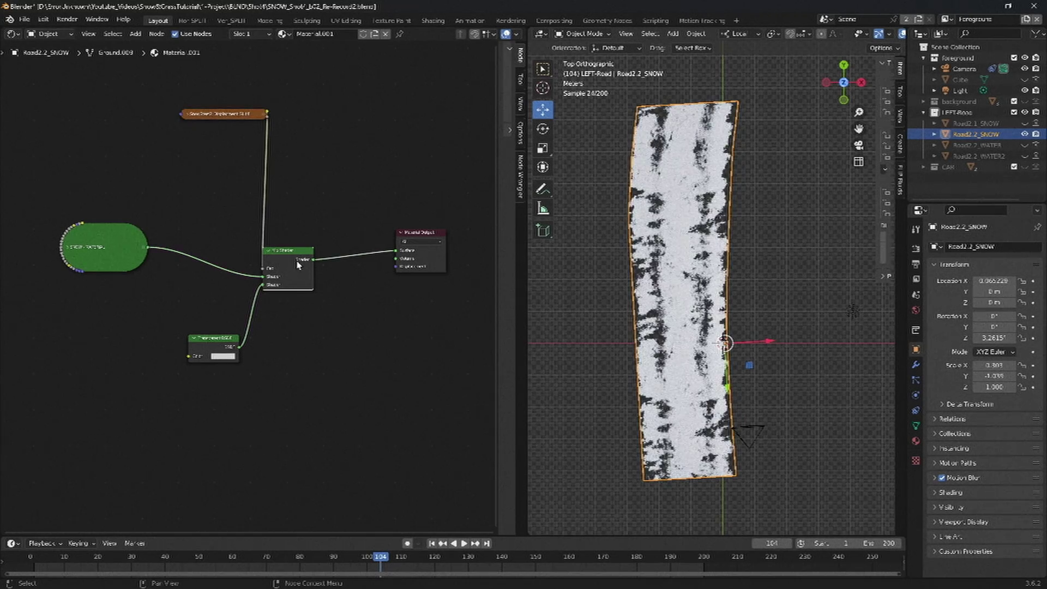
- Insert an Invert Color node between the displacement image and the Mix Shader's factor
{"action": "key", "text": "shift+a"}
{"action": "type", "text": "inv"}
{"action": "key", "text": "Return"}
{"action": "left_click", "coordinate": [260, 147]}
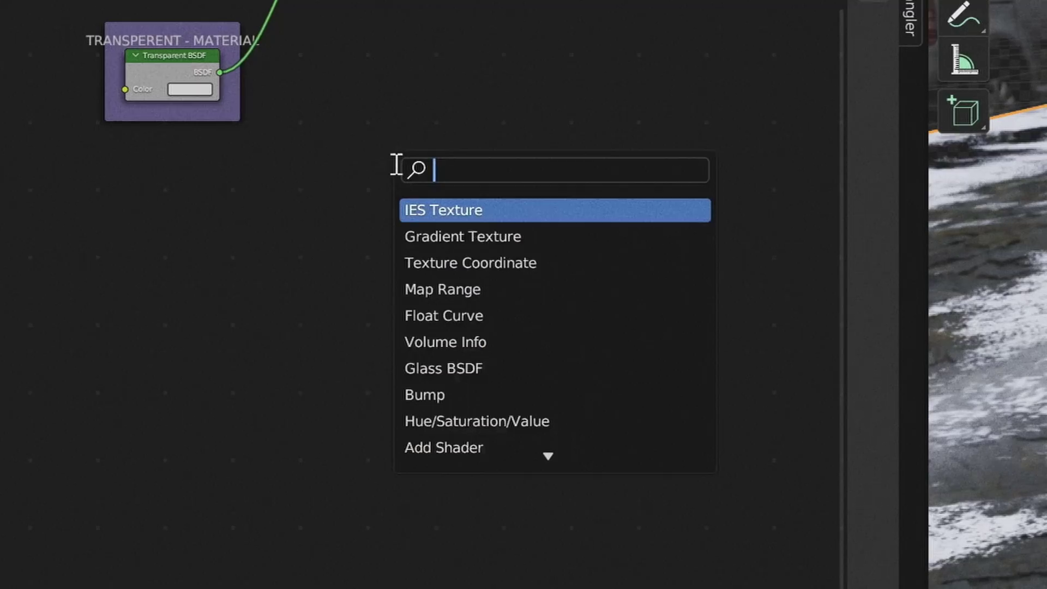
- Add a Displacement node to the road's snow material
{"action": "type", "text": "disp"}
{"action": "key", "text": "Return"}
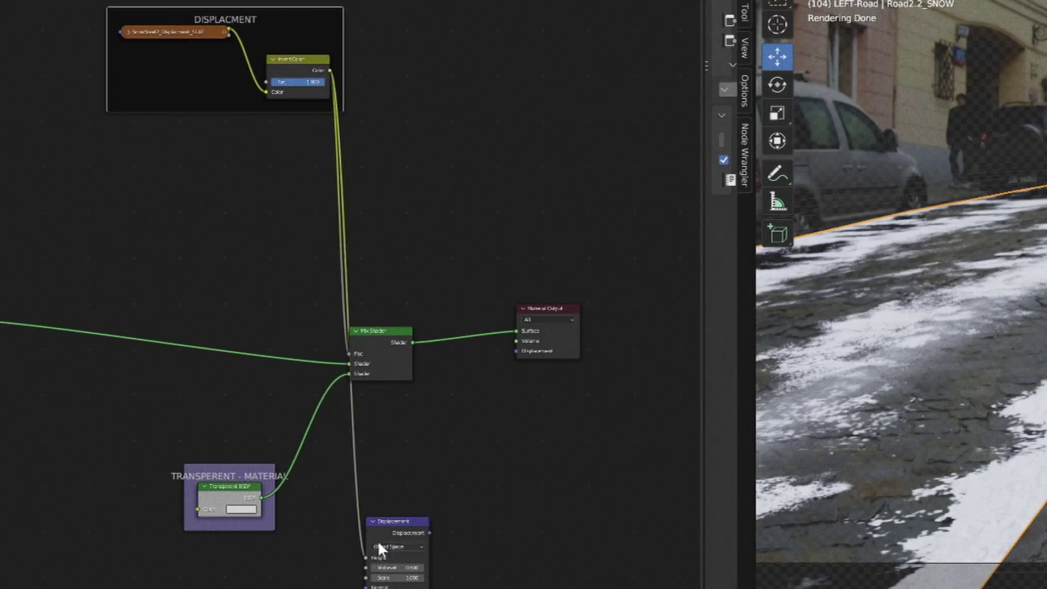
- Link the Displacement node's output to the Material Output's displacement input
{"action": "middle_click_drag", "start_coordinate": [379, 549], "coordinate": [397, 473]}
{"action": "scroll", "coordinate": [397, 472], "scroll_direction": "up", "scroll_amount": 1}
{"action": "left_click_drag", "start_coordinate": [452, 415], "coordinate": [554, 203]}
{"action": "left_click", "coordinate": [427, 455]}
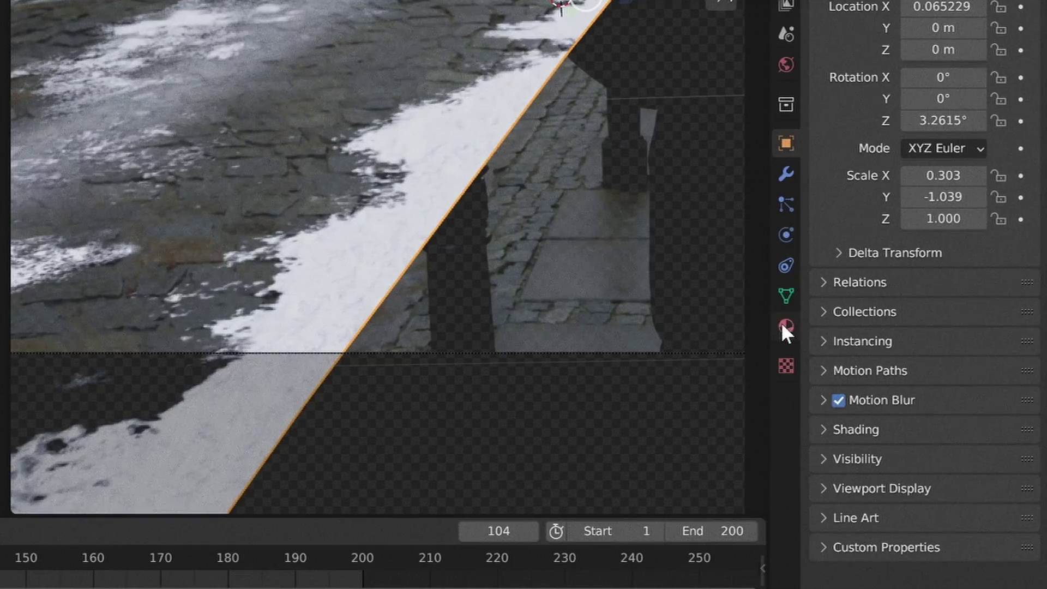
- Change the displacement method in the snow material's surface settings from Bump Only
{"action": "left_click", "coordinate": [786, 326]}
{"action": "left_click", "coordinate": [826, 316]}
{"action": "scroll", "coordinate": [949, 345], "scroll_direction": "down", "scroll_amount": 4}
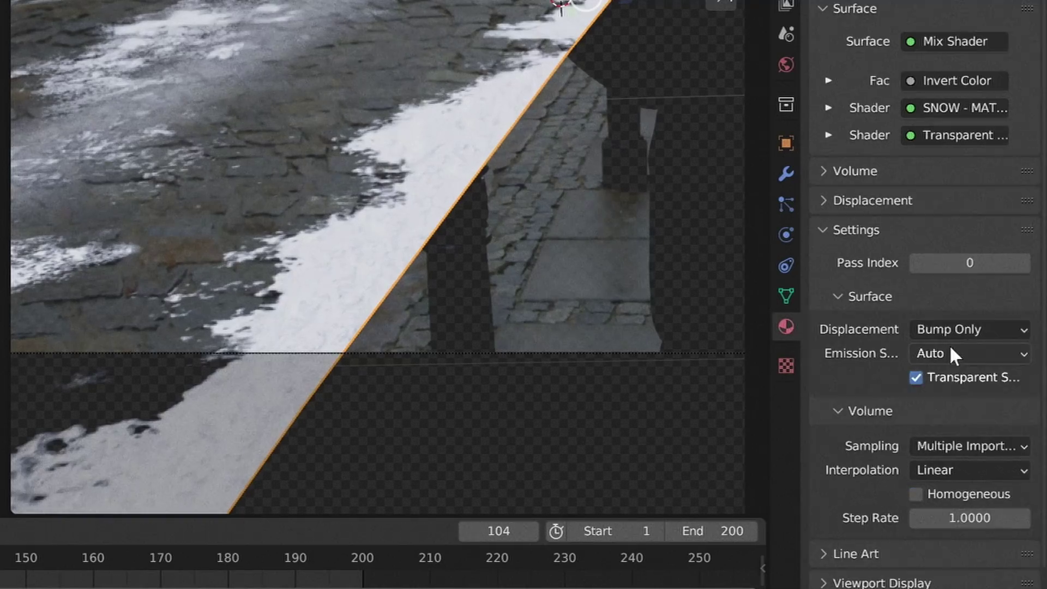
{"action": "left_click", "coordinate": [958, 329]}
{"action": "left_click", "coordinate": [941, 399]}
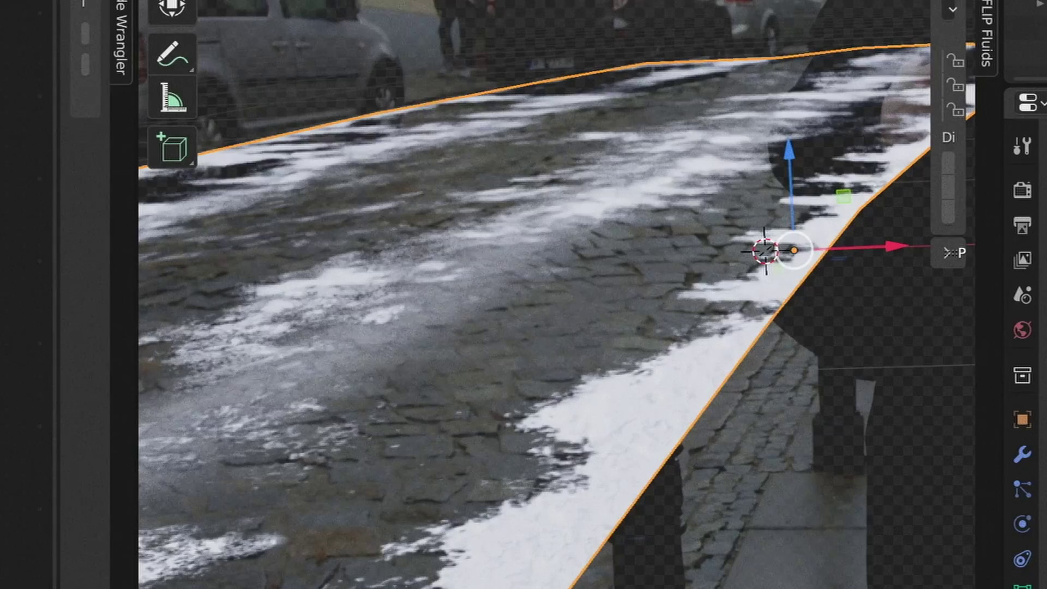
- Open the road's modifier properties and the scene's render properties
{"action": "left_click", "coordinate": [1022, 453]}
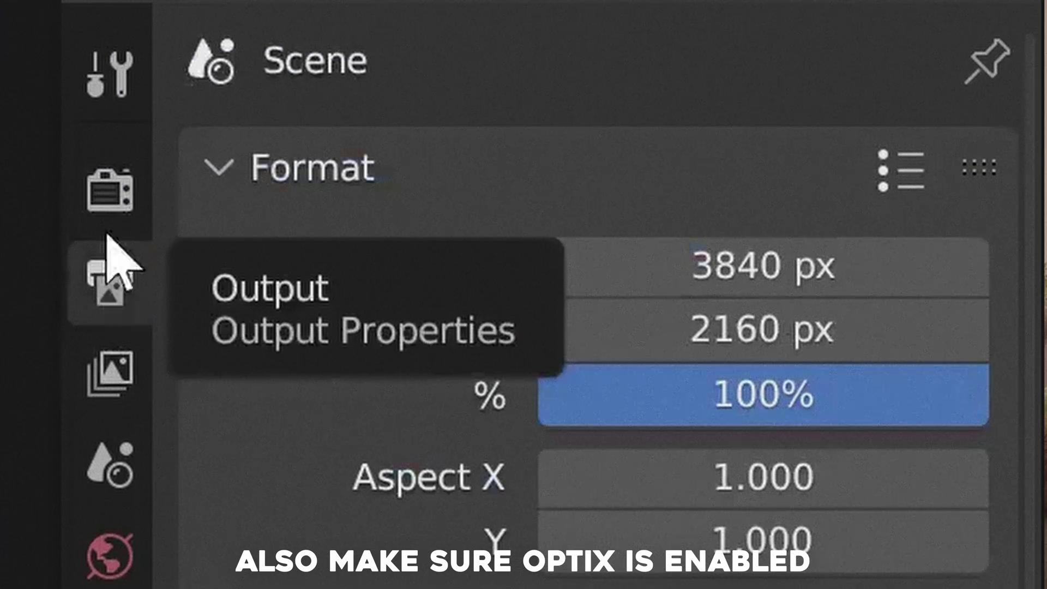
{"action": "left_click", "coordinate": [109, 197]}
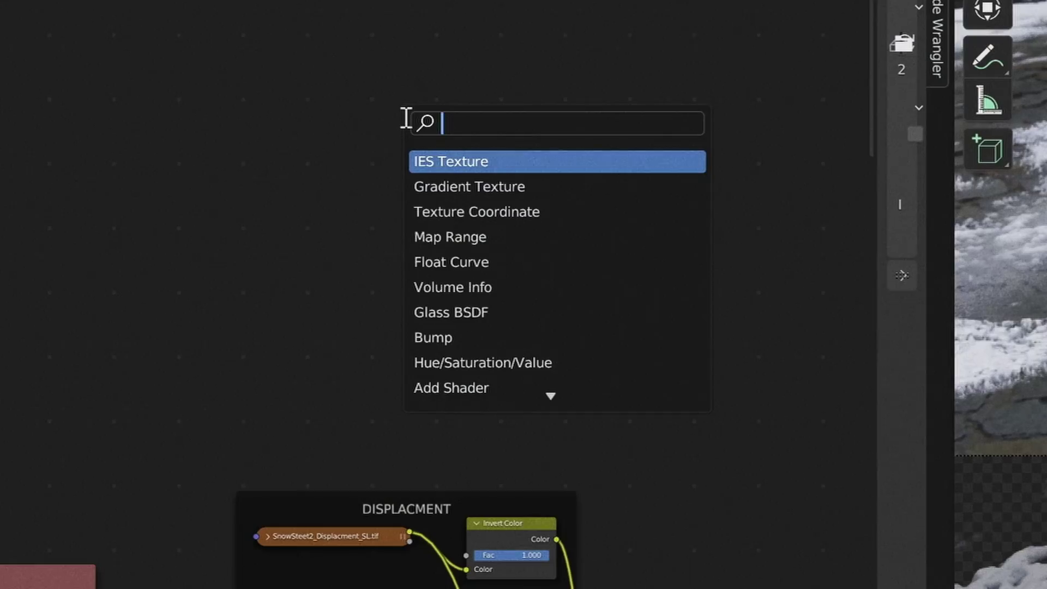
- Add an Image Texture node to the road material and give it a new image named Car1 - Removal
{"action": "type", "text": "image"}
{"action": "key", "text": "Return"}
{"action": "left_click", "coordinate": [409, 107]}
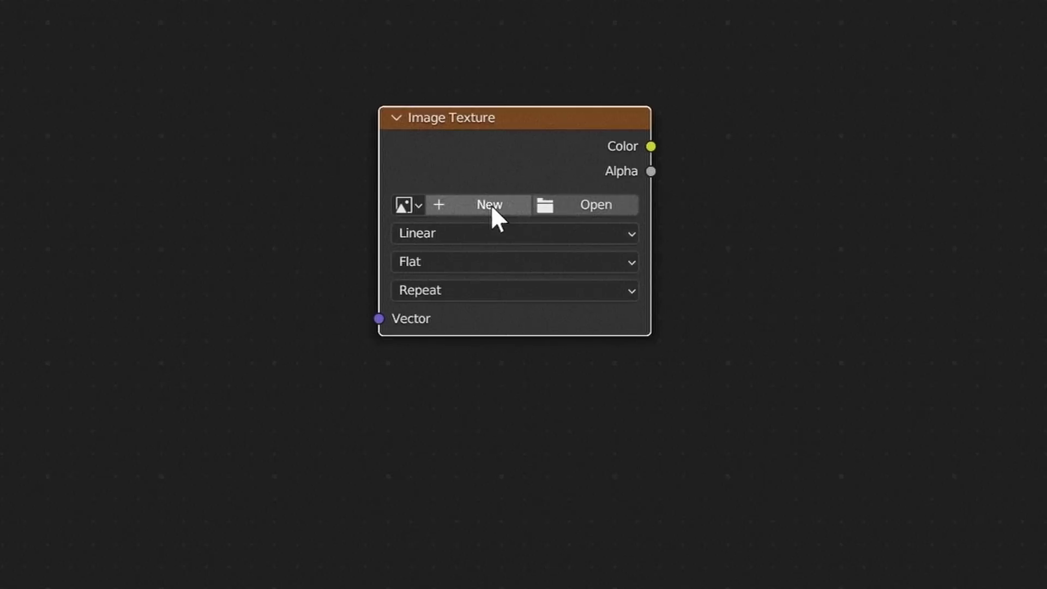
{"action": "left_click", "coordinate": [467, 159]}
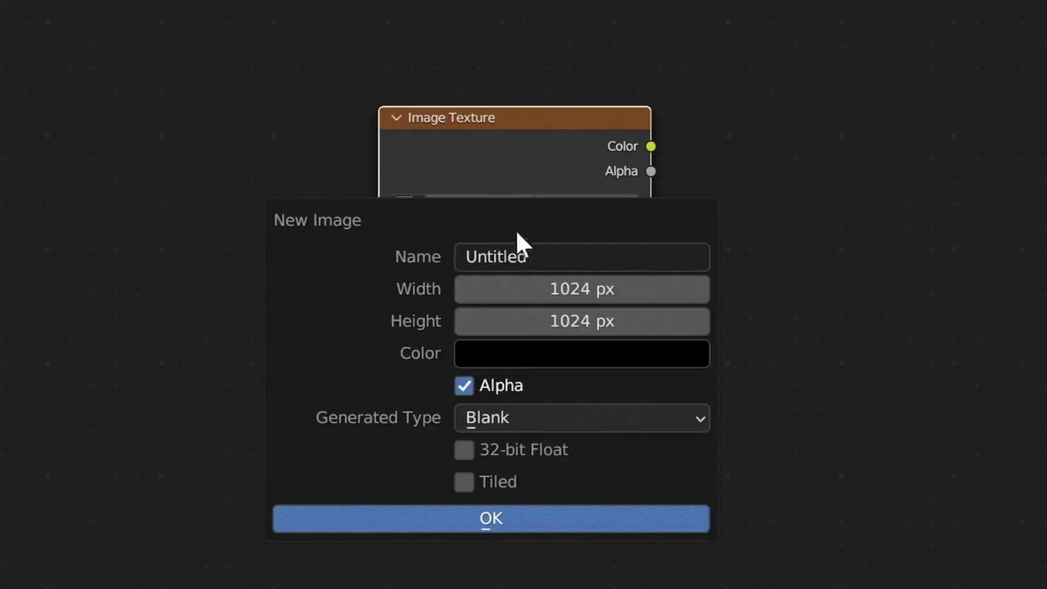
{"action": "left_click", "coordinate": [521, 257]}
{"action": "type", "text": "Car1 - Removal"}
{"action": "key", "text": "Tab"}
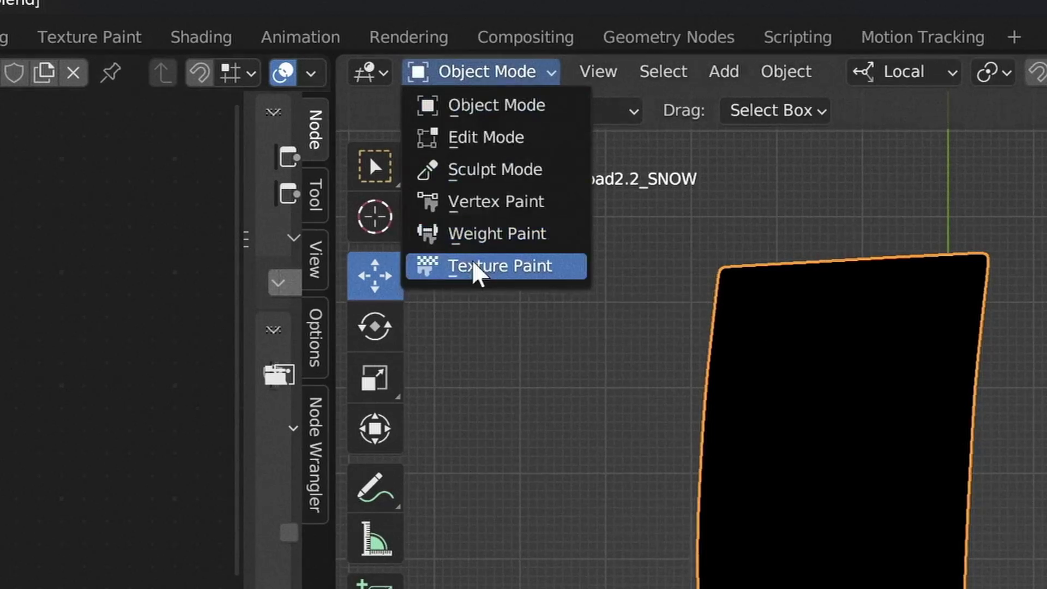
- Try painting white on the road's left edge in Texture Paint mode
{"action": "left_click", "coordinate": [479, 267]}
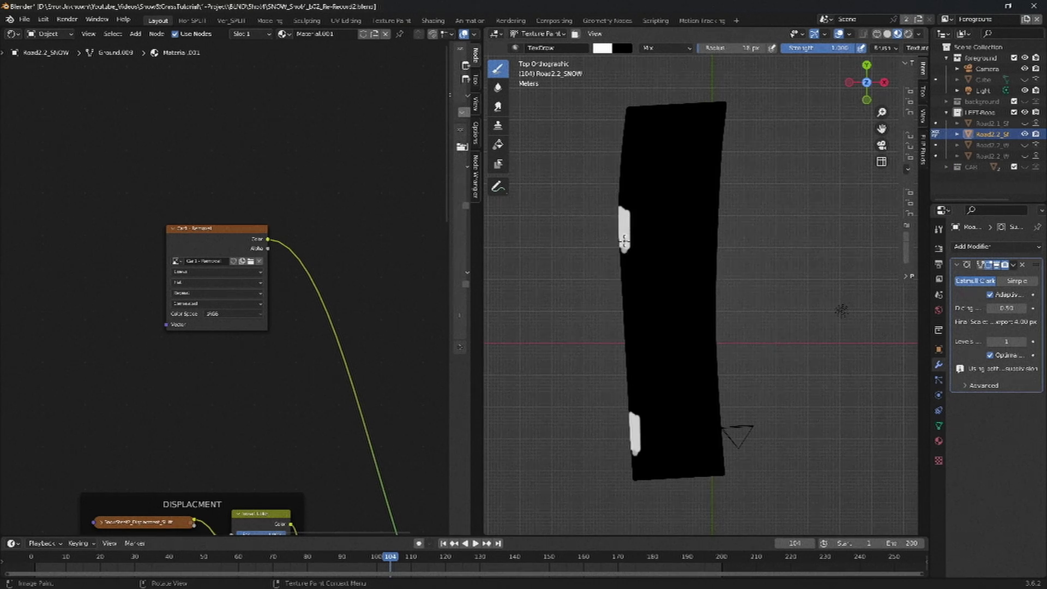
{"action": "left_click_drag", "start_coordinate": [624, 240], "coordinate": [625, 219]}
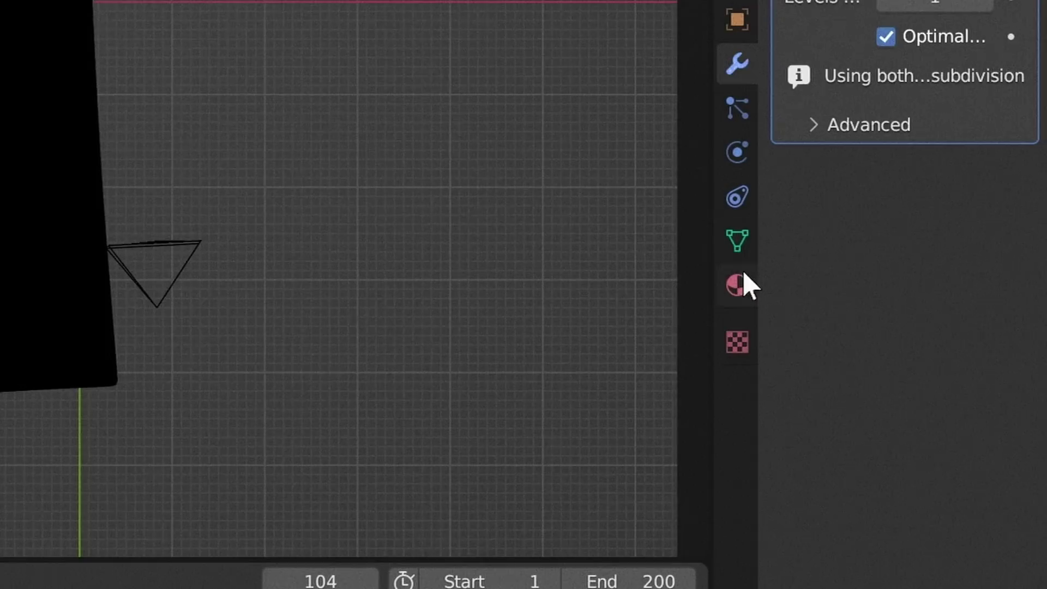
- Rename the road's existing UV map SnowUV and add a second UV map named Car_SHadow
{"action": "left_click", "coordinate": [998, 498]}
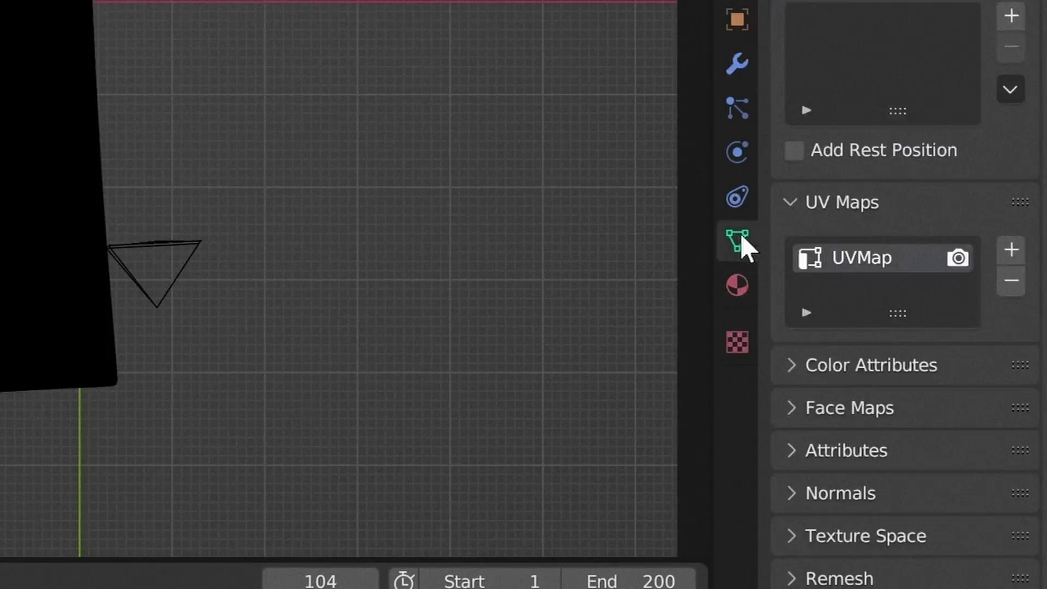
{"action": "double_click", "coordinate": [861, 258]}
{"action": "type", "text": "CAR1"}
{"action": "type", "text": "UV"}
{"action": "key", "text": "Return"}
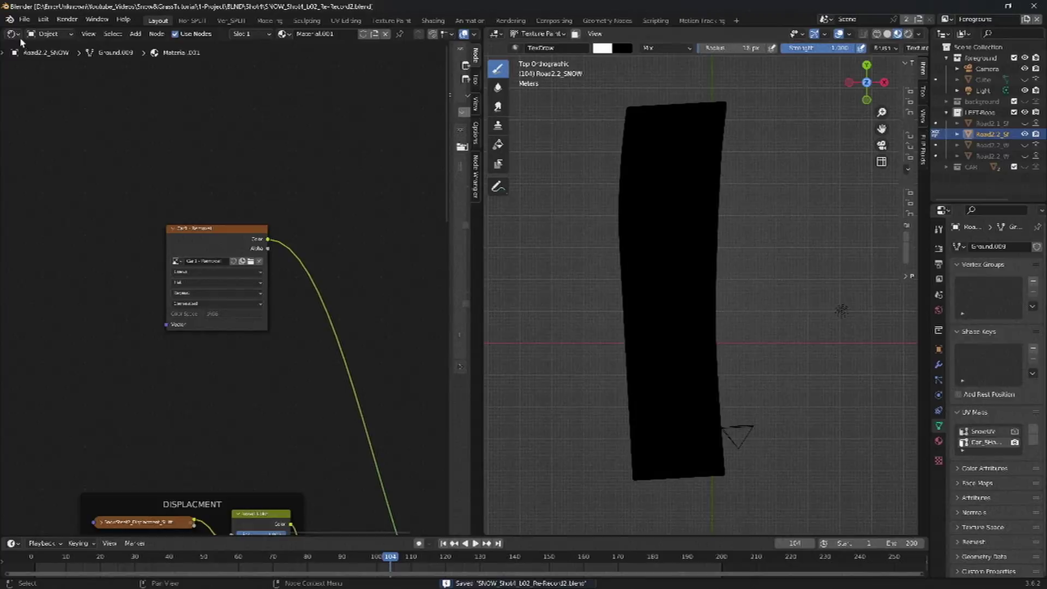
- Switch the node area to the UV Editor and put the road mesh into Edit Mode
{"action": "left_click", "coordinate": [19, 42]}
{"action": "left_click", "coordinate": [54, 160]}
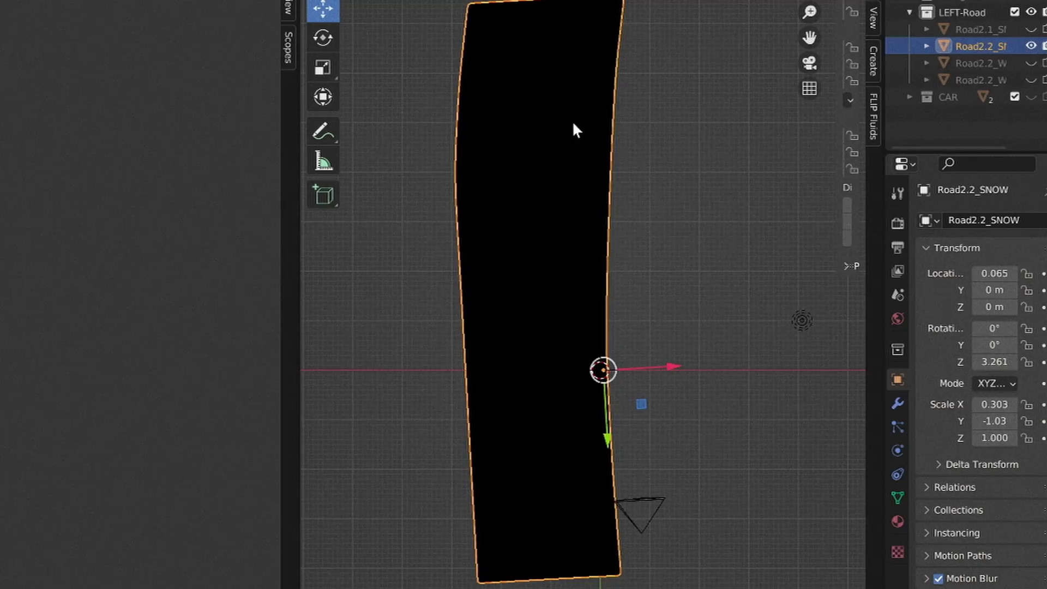
{"action": "key", "text": "Tab"}
- Display the Car1 - Removal image behind the UVs and scale the road's entire UV layout
{"action": "left_click", "coordinate": [302, 33]}
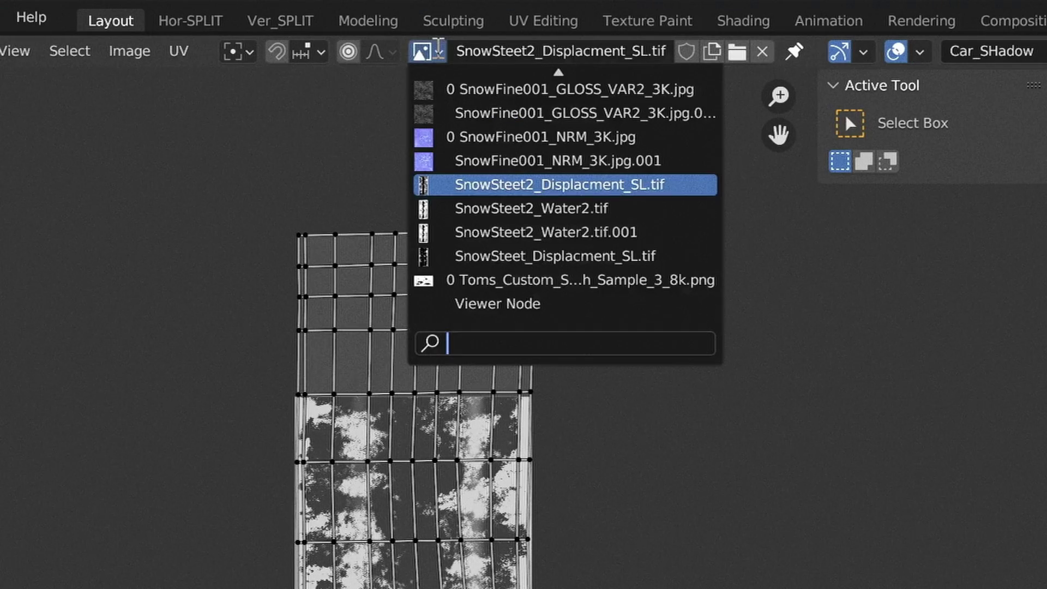
{"action": "type", "text": "car1"}
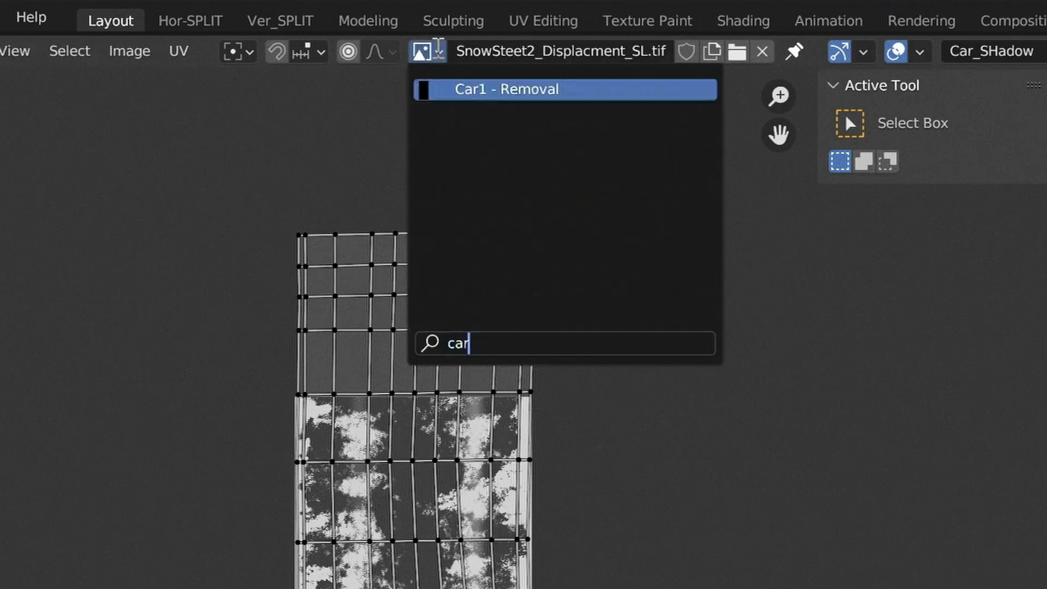
{"action": "key", "text": "Return"}
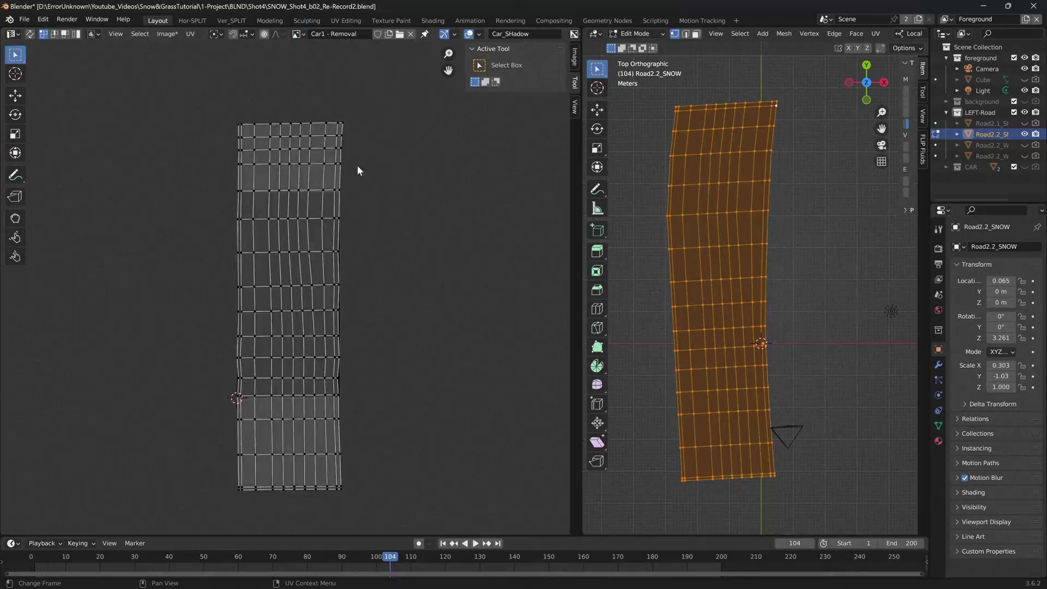
{"action": "key", "text": "a"}
{"action": "key", "text": "s"}
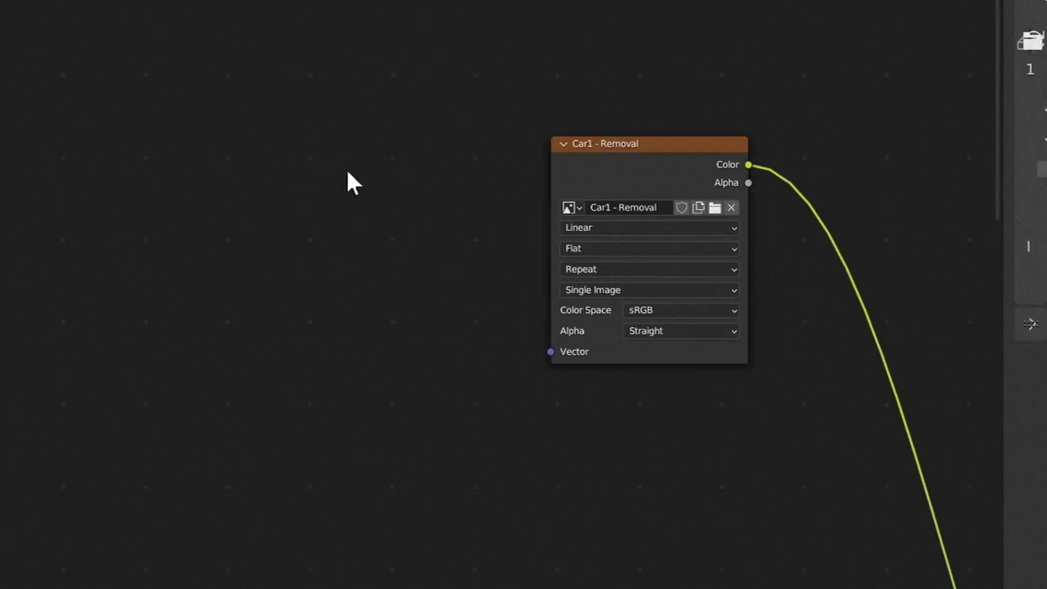
- Add a UV Map node beside the Car1 - Removal texture node
{"action": "key", "text": "shift+a"}
{"action": "type", "text": "uv map"}
{"action": "key", "text": "Return"}
{"action": "left_click", "coordinate": [336, 183]}
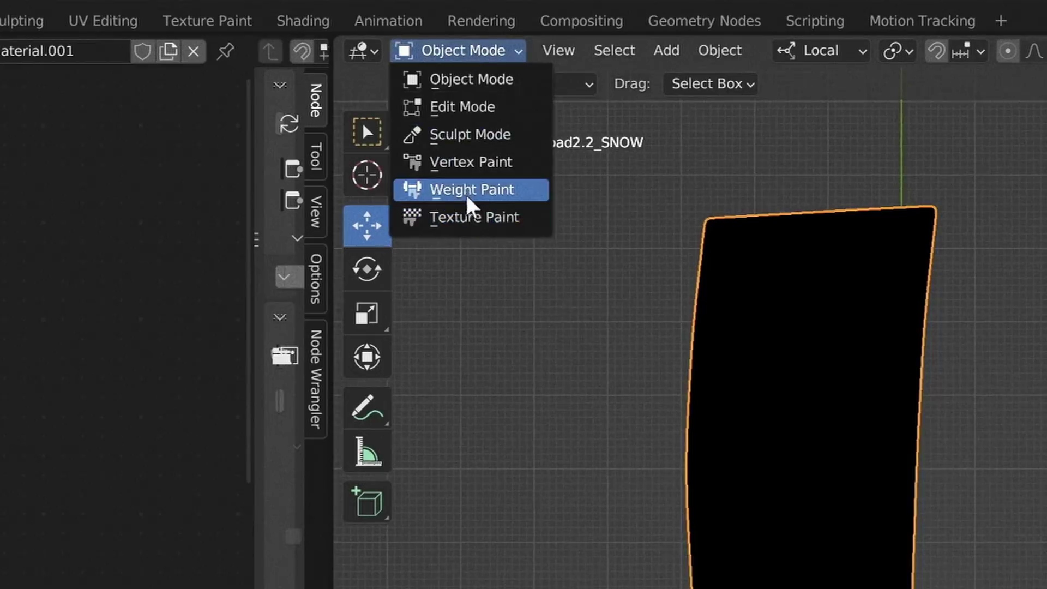
- Paint a filled white rectangular car mask along the road's left edge in Texture Paint mode
{"action": "left_click", "coordinate": [470, 215]}
{"action": "left_click_drag", "start_coordinate": [682, 385], "coordinate": [668, 453]}
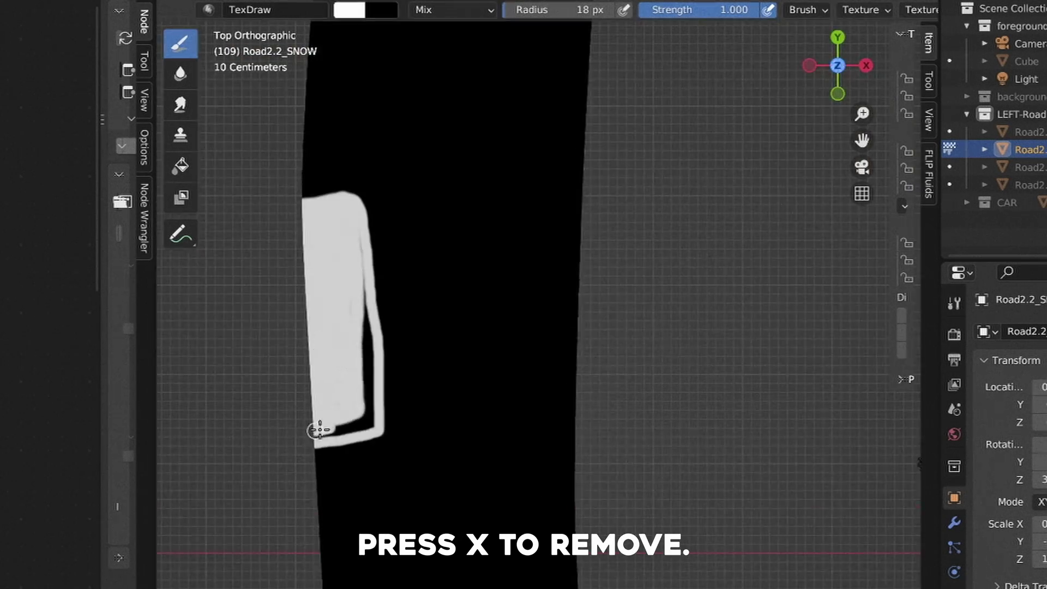
{"action": "mouse_move", "coordinate": [319, 430]}
{"action": "left_mouse_down"}
{"action": "mouse_move", "coordinate": [344, 421]}
{"action": "mouse_move", "coordinate": [367, 352]}
{"action": "left_mouse_up"}
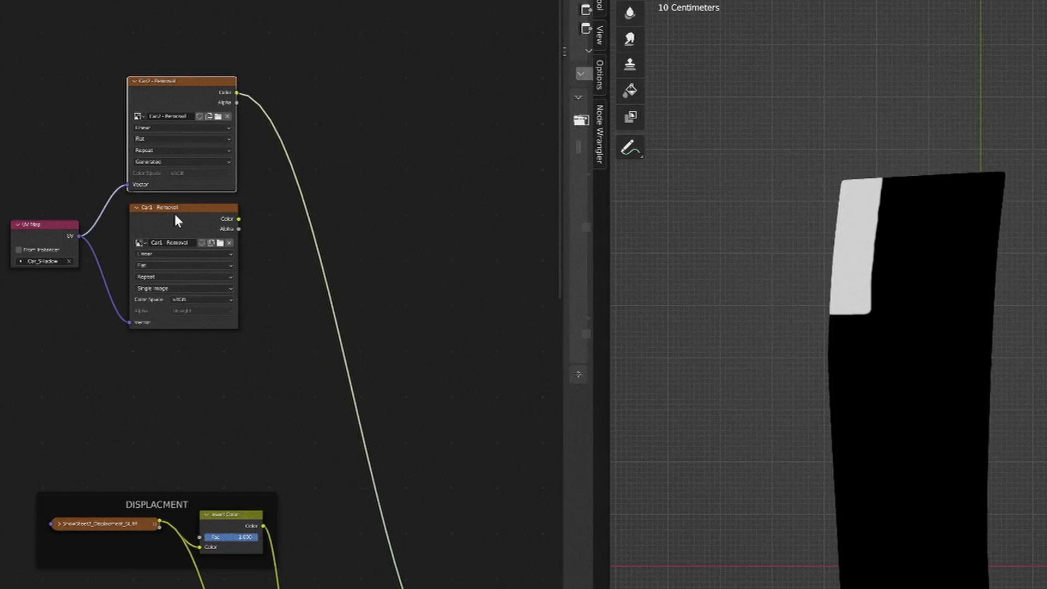
- Combine the Car2 - Removal and Car1 - Removal colors in a Mix Color node set to Add with factor 1
{"action": "key", "text": "shift+a"}
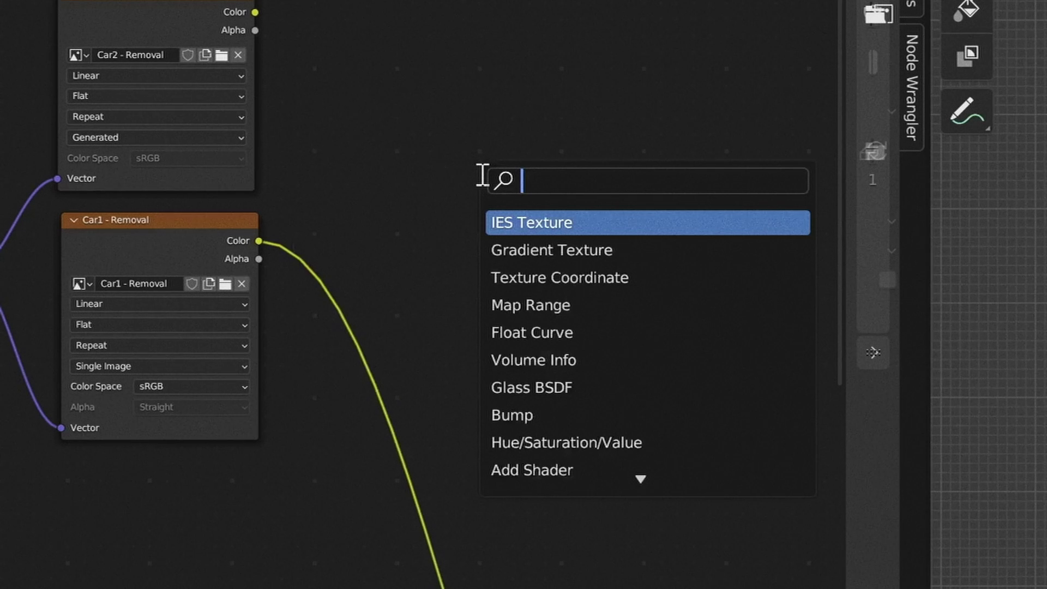
{"action": "type", "text": "mix"}
{"action": "key", "text": "Return"}
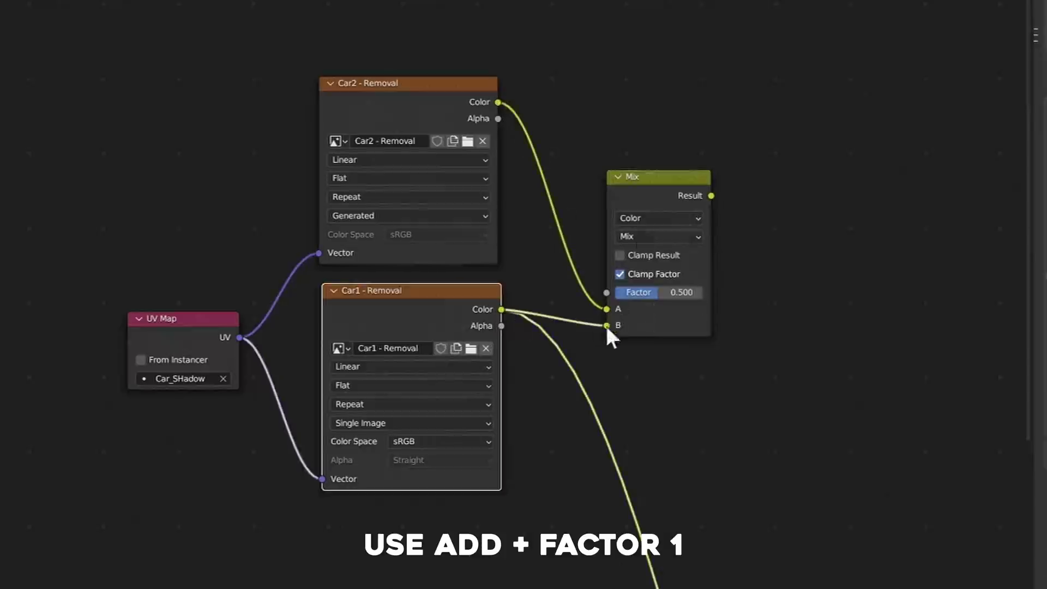
{"action": "left_click", "coordinate": [639, 238]}
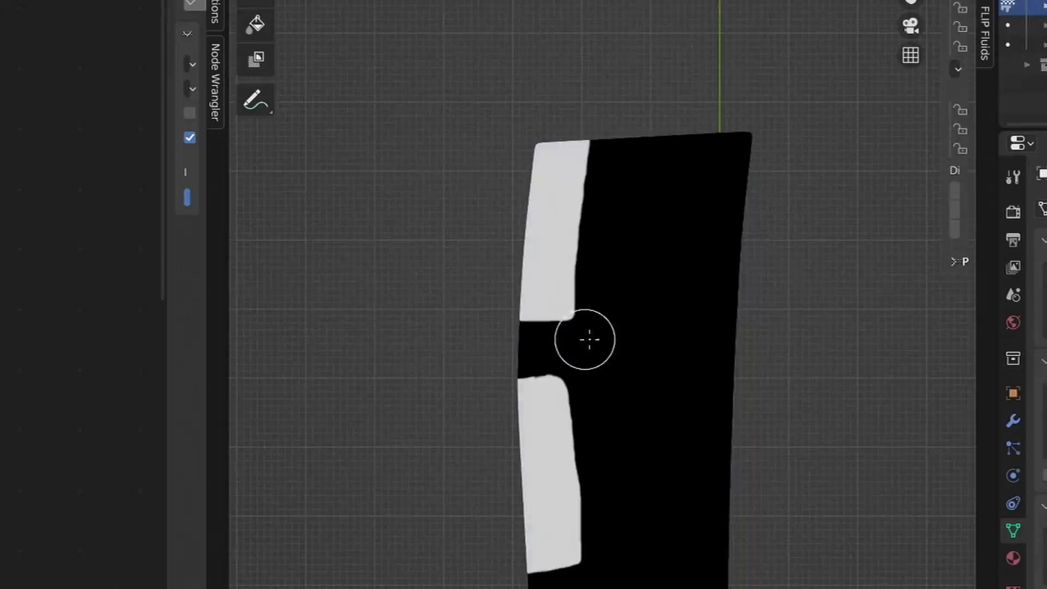
{"action": "scroll", "coordinate": [596, 338], "scroll_direction": "up", "scroll_amount": 3}
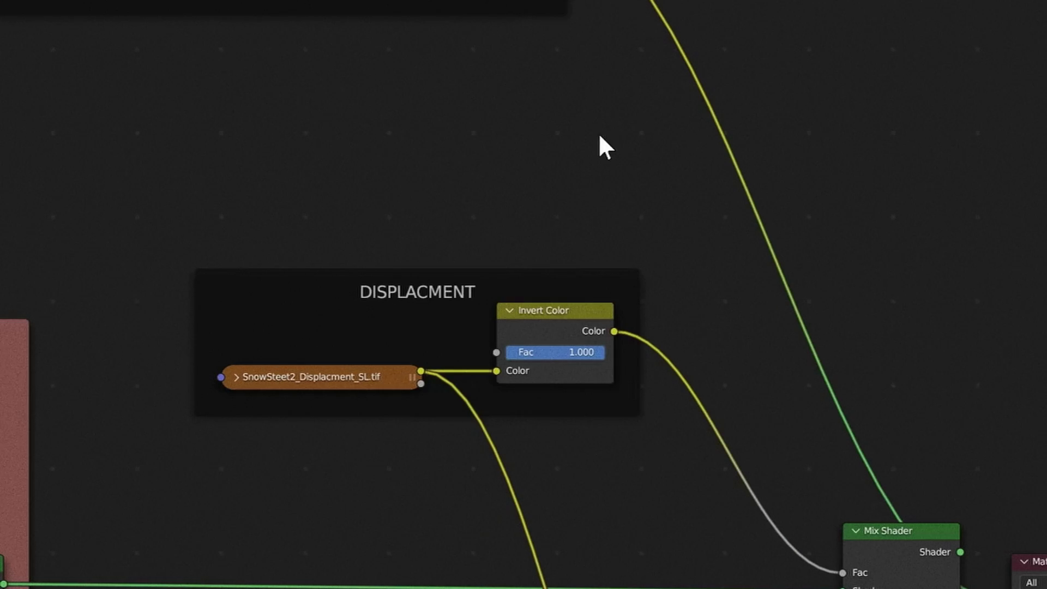
- Insert a Mix Color node between the snow displacement image and the Invert Color node
{"action": "key", "text": "shift+a"}
{"action": "type", "text": "mix co"}
{"action": "key", "text": "Return"}
{"action": "left_click", "coordinate": [504, 279]}
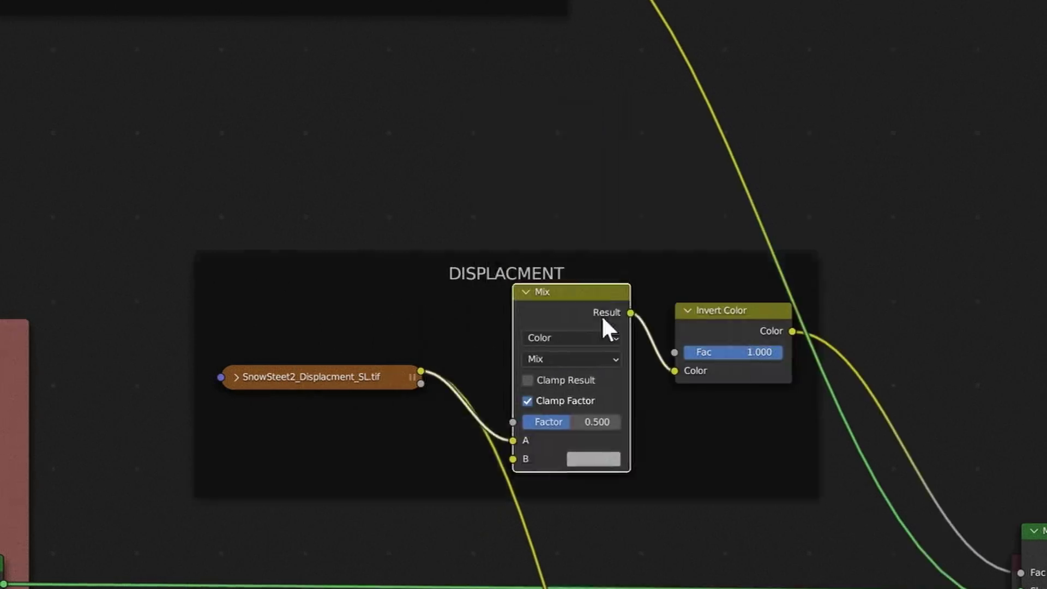
{"action": "left_click", "coordinate": [601, 315]}
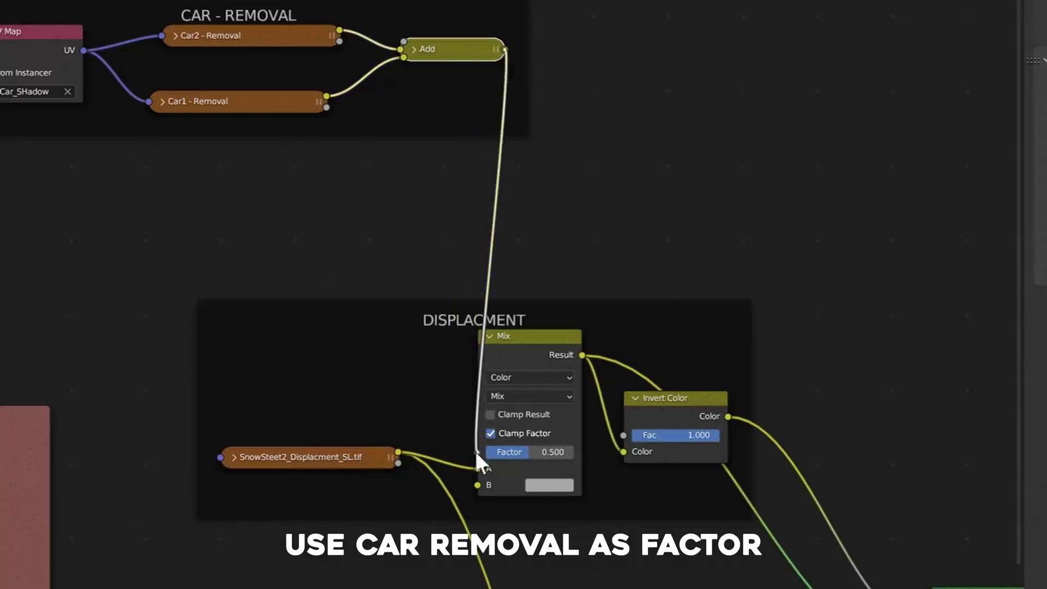
- Link the car-removal Add result to the displacement Mix node's factor and darken its B color
{"action": "left_click_drag", "start_coordinate": [475, 450], "coordinate": [476, 452]}
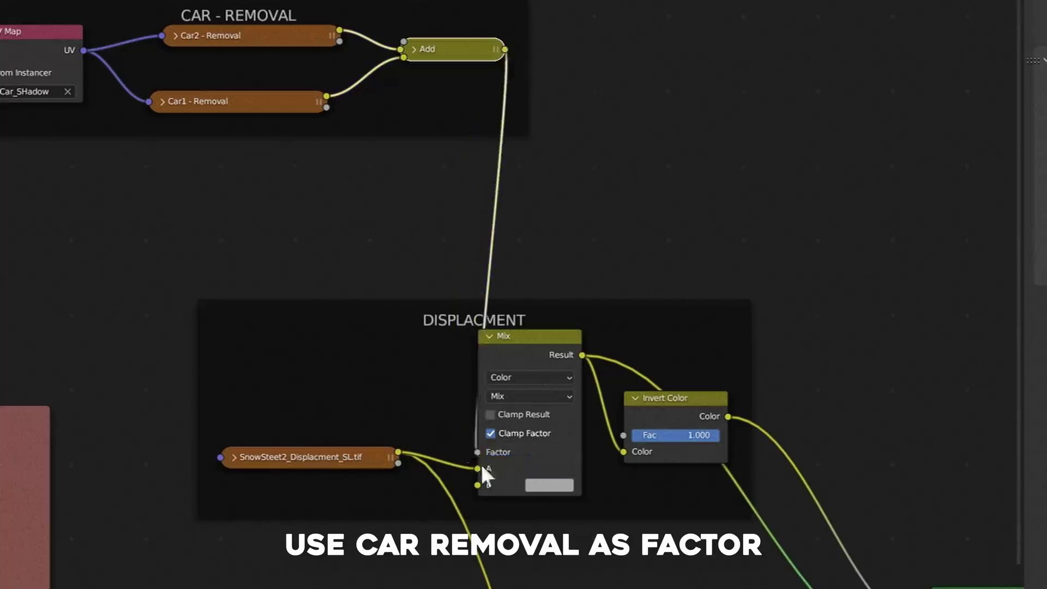
{"action": "left_click", "coordinate": [552, 486]}
{"action": "left_click_drag", "start_coordinate": [657, 351], "coordinate": [657, 376]}
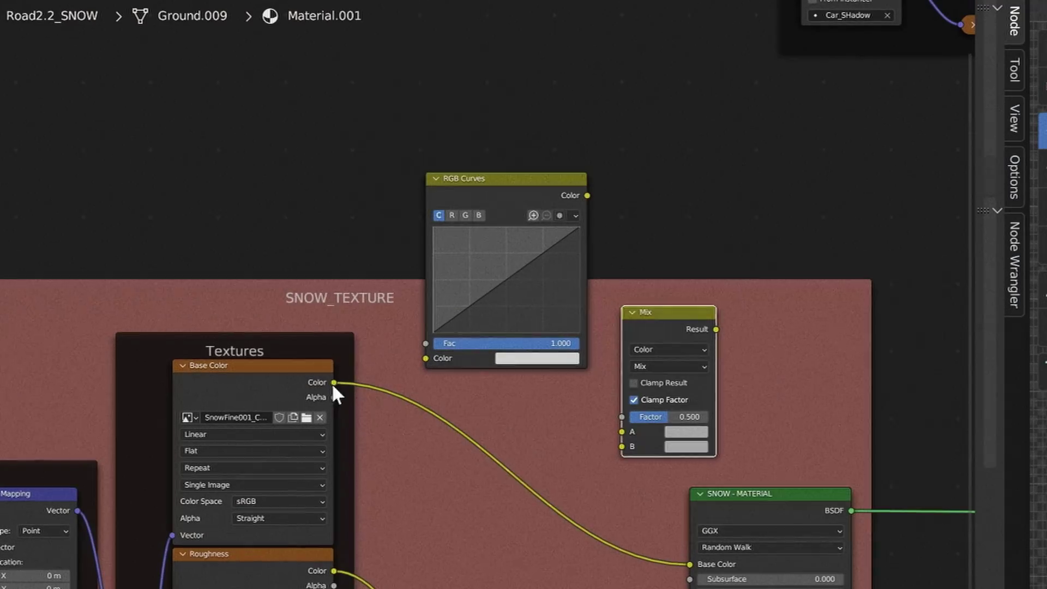
- Route the snow Base Color through RGB Curves into a Mix node's A input and lower the curve's end point to 0.5781
{"action": "left_click", "coordinate": [600, 486]}
{"action": "left_click_drag", "start_coordinate": [587, 195], "coordinate": [621, 430]}
{"action": "left_click_drag", "start_coordinate": [334, 382], "coordinate": [426, 358]}
{"action": "left_click_drag", "start_coordinate": [580, 228], "coordinate": [580, 272]}
{"action": "left_click_drag", "start_coordinate": [520, 197], "coordinate": [472, 190]}
- Add an Image Texture node above the snow textures and link its color to the Mix node's factor
{"action": "left_click", "coordinate": [580, 133]}
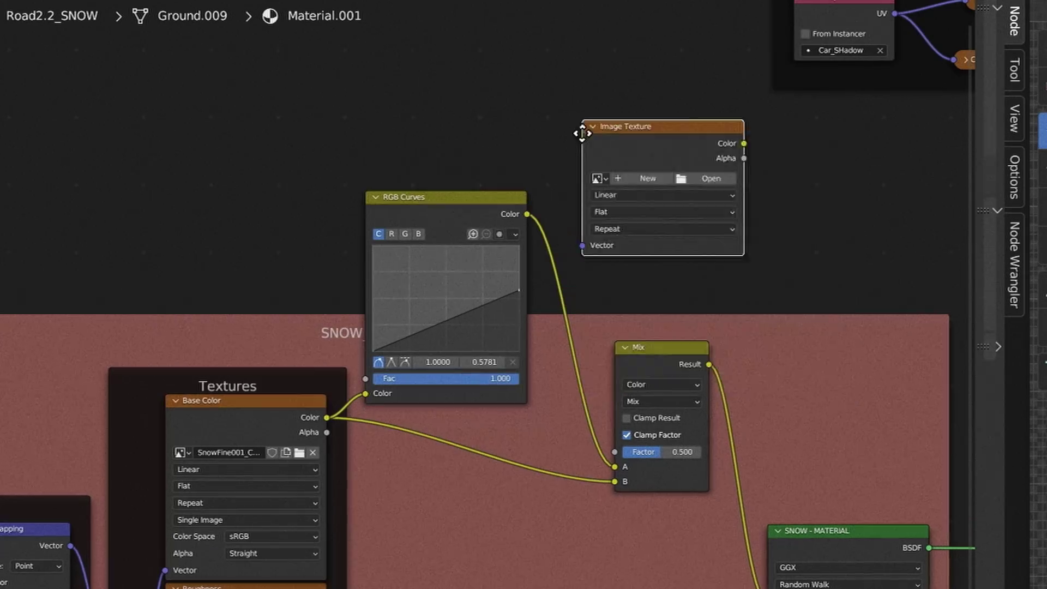
{"action": "left_click_drag", "start_coordinate": [538, 51], "coordinate": [622, 417]}
{"action": "middle_click_drag", "start_coordinate": [645, 319], "coordinate": [593, 425]}
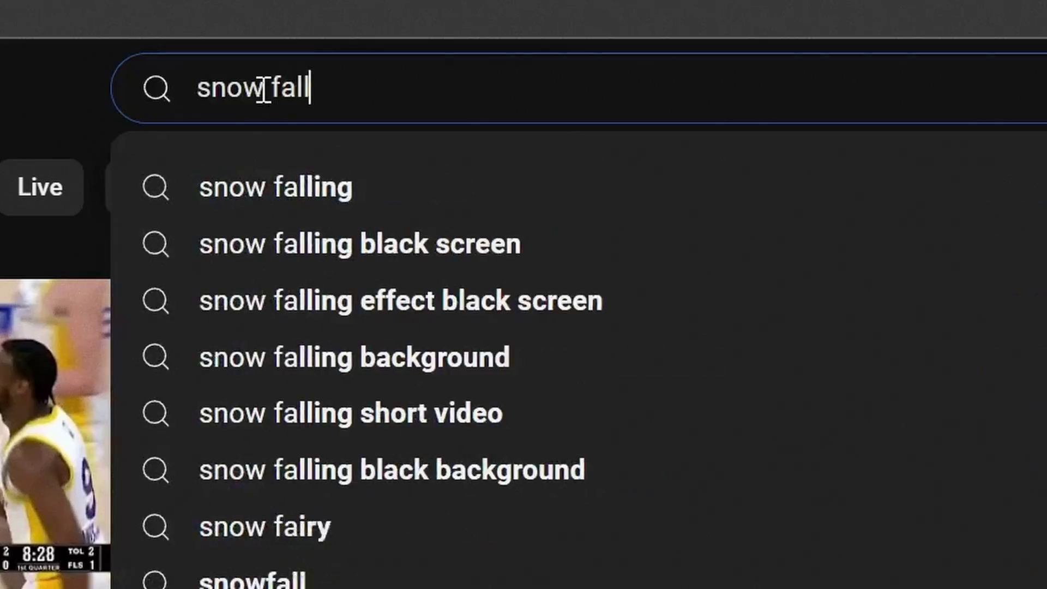
- Search YouTube for snow fall footage
{"action": "key", "text": "Return"}
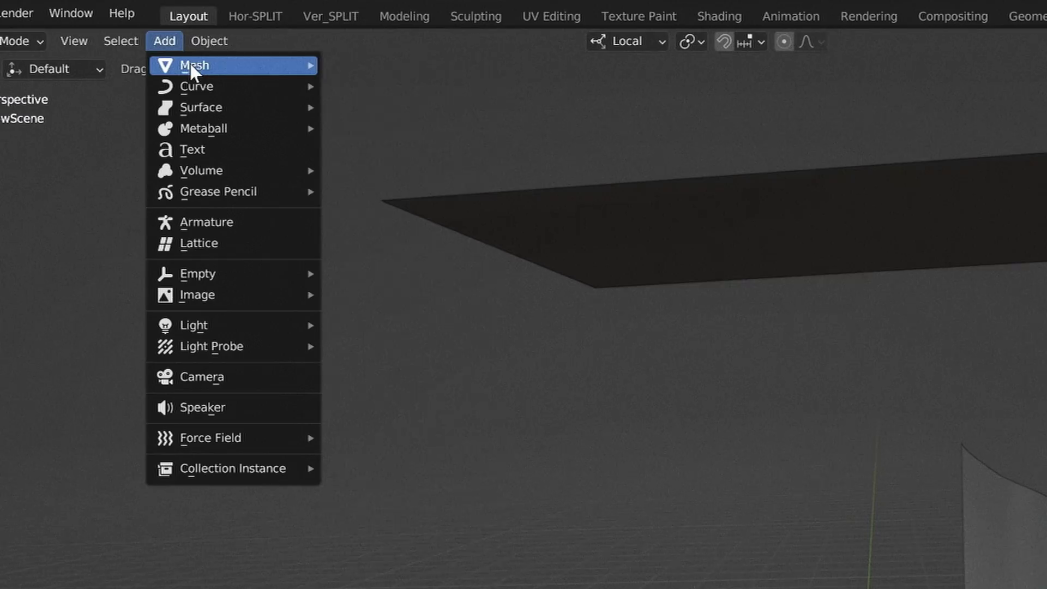
- Add a sphere mesh to the SnowScene collection and rename it SnowBall
{"action": "left_click", "coordinate": [384, 127]}
{"action": "left_click", "coordinate": [308, 212]}
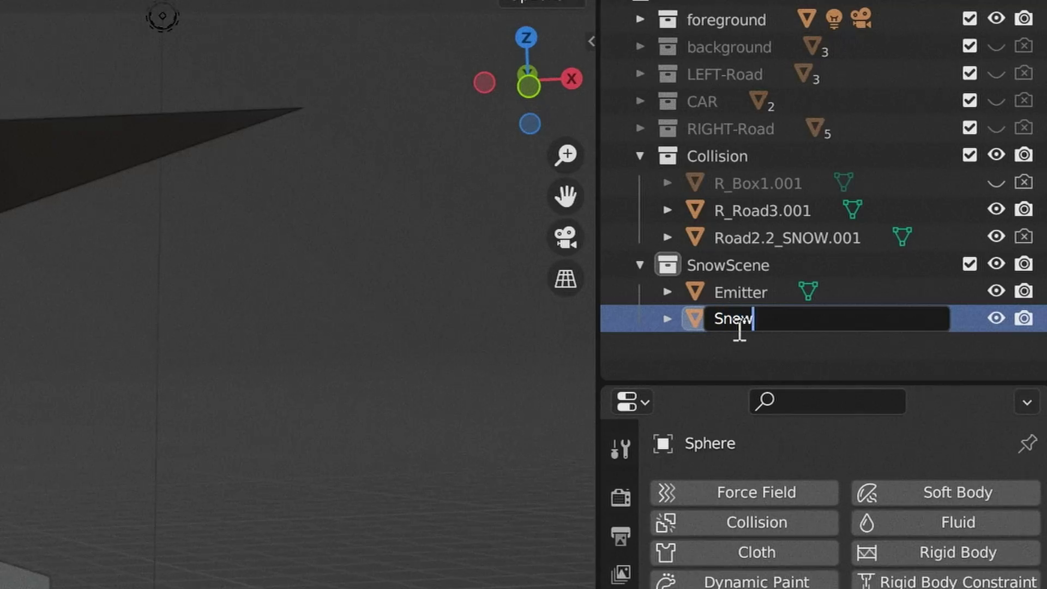
{"action": "type", "text": "Ball"}
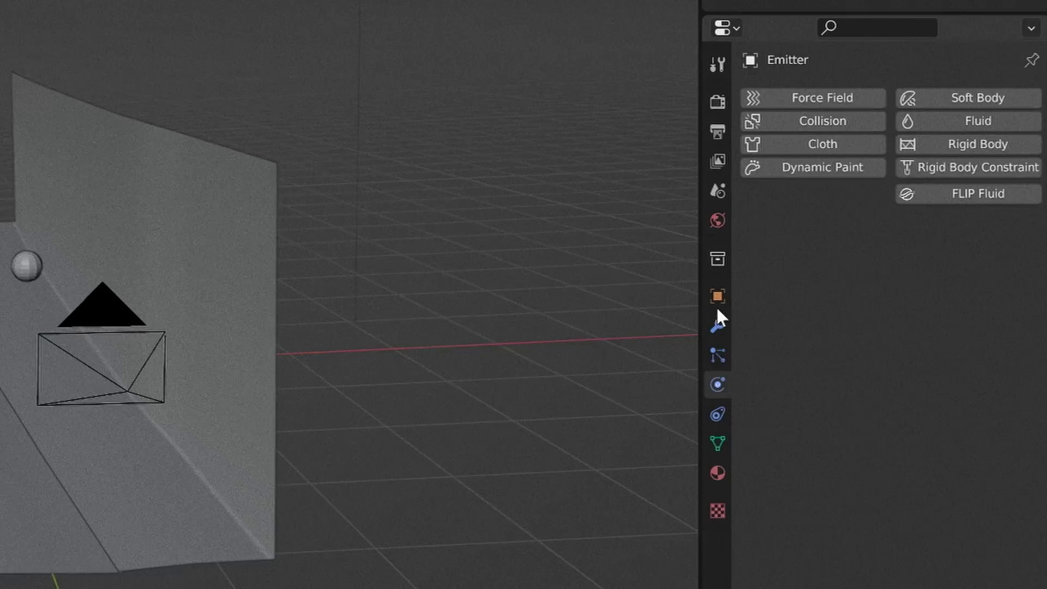
- Add a particle system to the Emitter and render its particles as objects using the SnowBall sphere as instance
{"action": "left_click", "coordinate": [718, 356]}
{"action": "left_click", "coordinate": [1032, 97]}
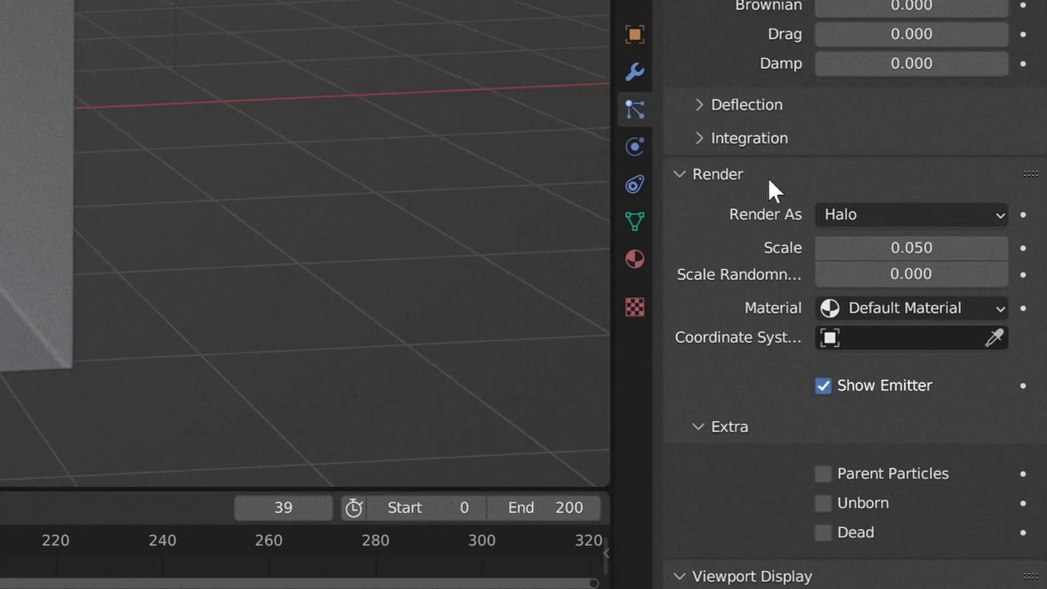
{"action": "left_click", "coordinate": [871, 213]}
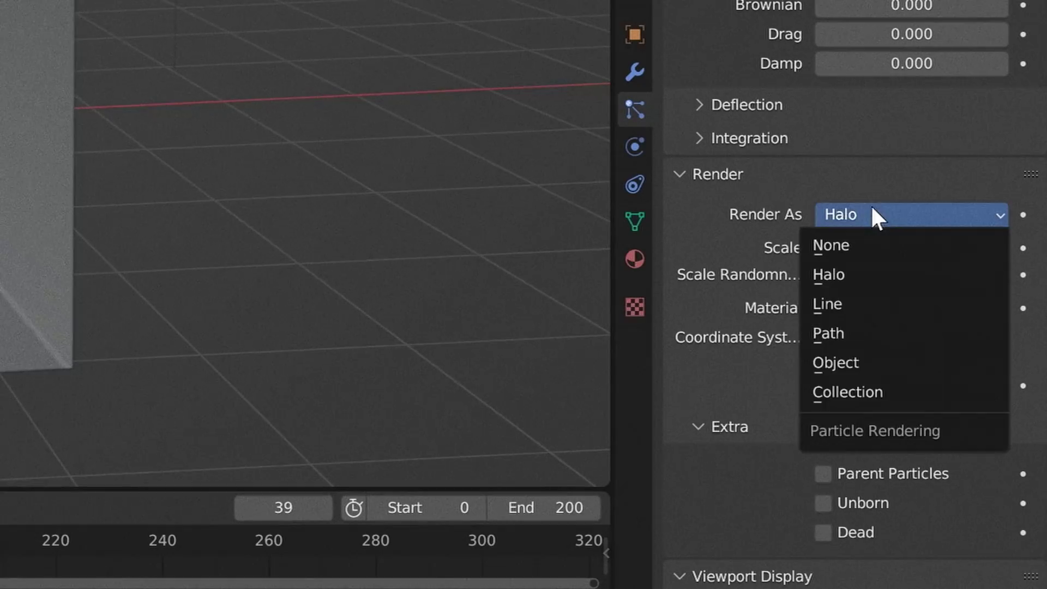
{"action": "left_click", "coordinate": [878, 362]}
{"action": "left_click", "coordinate": [898, 408]}
{"action": "type", "text": "sn"}
{"action": "key", "text": "Return"}
- Set the particle system's Gravity and All field weights to 0.1 and play the simulation
{"action": "scroll", "coordinate": [905, 392], "scroll_direction": "down", "scroll_amount": 8}
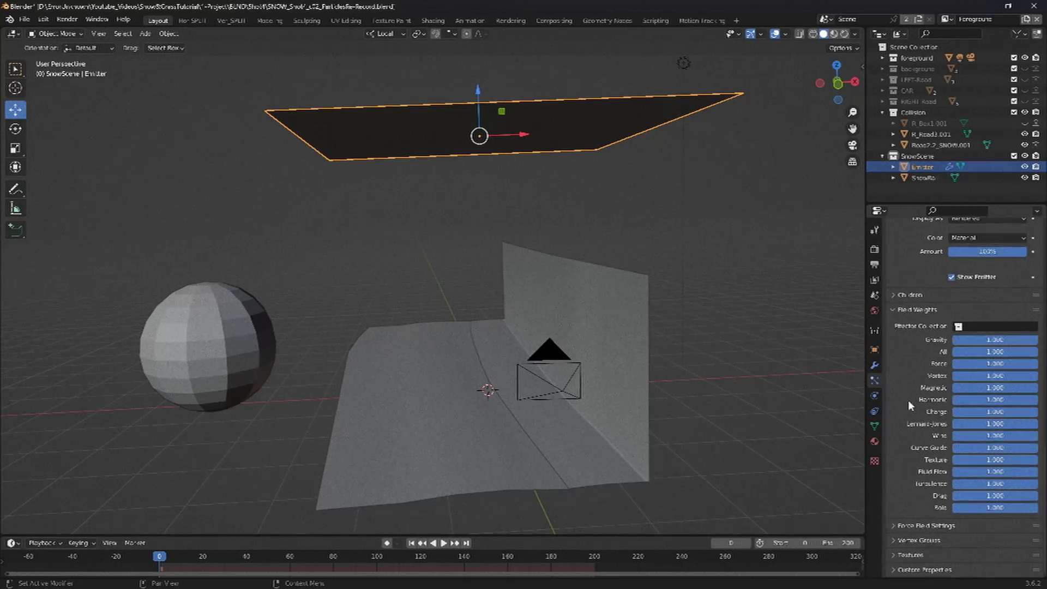
{"action": "left_click", "coordinate": [980, 341]}
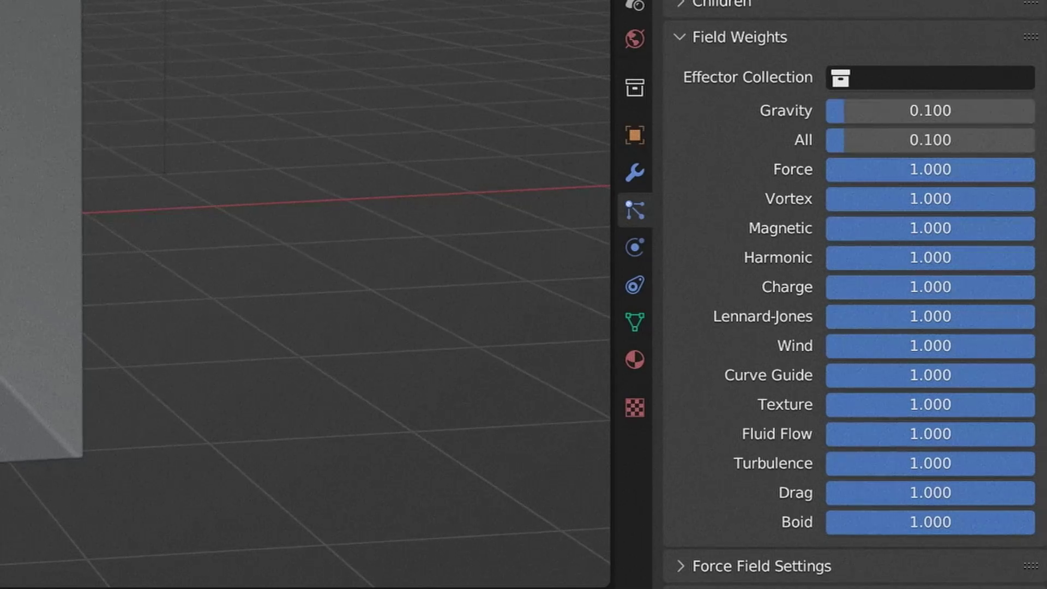
{"action": "key", "text": "space"}
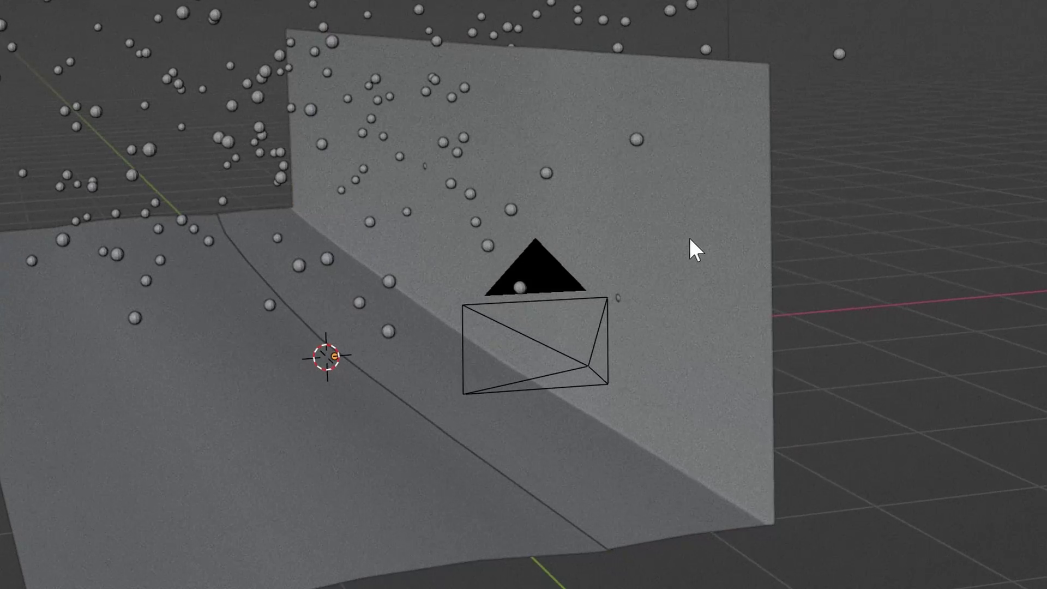
- Add Collision physics to R_Road3.001 with particle stickiness, damping and friction set to 1
{"action": "left_click", "coordinate": [692, 235]}
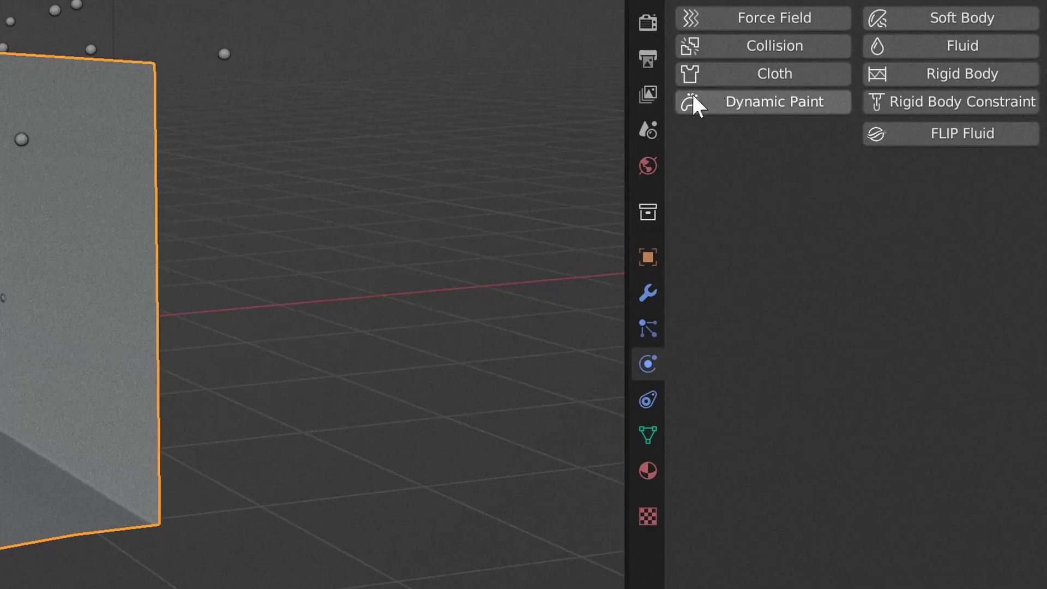
{"action": "left_click", "coordinate": [710, 46]}
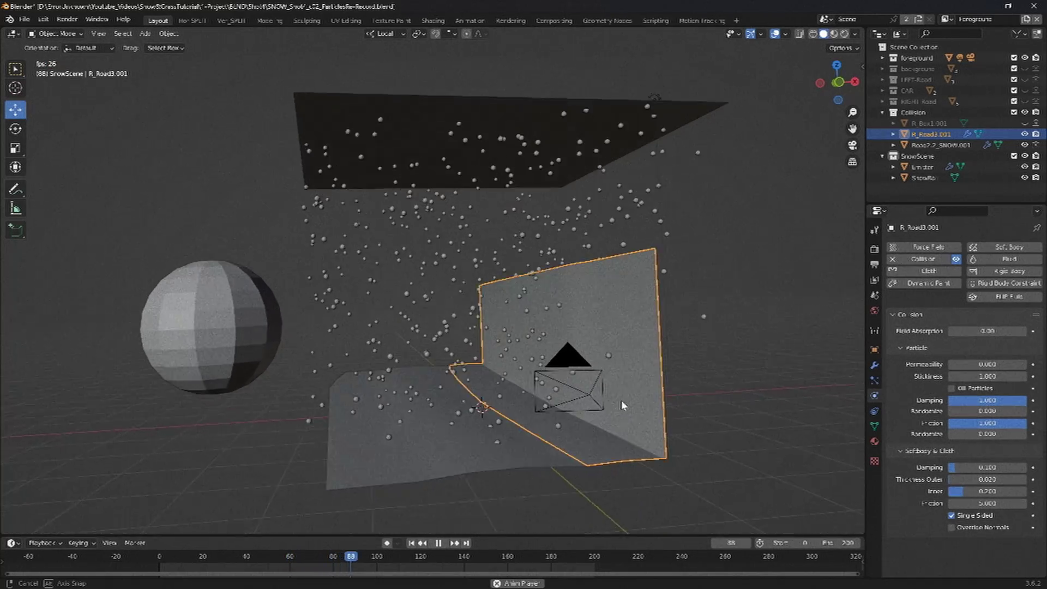
{"action": "mouse_move", "coordinate": [622, 405]}
{"action": "middle_mouse_down"}
{"action": "mouse_move", "coordinate": [633, 393]}
{"action": "mouse_move", "coordinate": [617, 395]}
{"action": "mouse_move", "coordinate": [612, 422]}
{"action": "middle_mouse_up"}
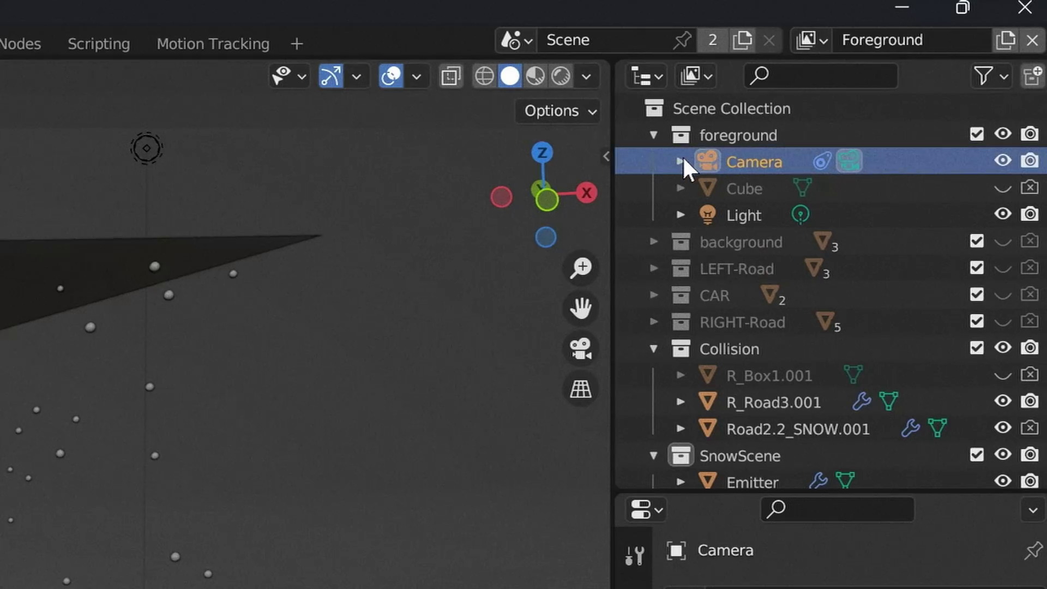
- Convert the camera's Camera Solver constraint to an F-Curve
{"action": "left_click", "coordinate": [680, 161]}
{"action": "left_click", "coordinate": [731, 214]}
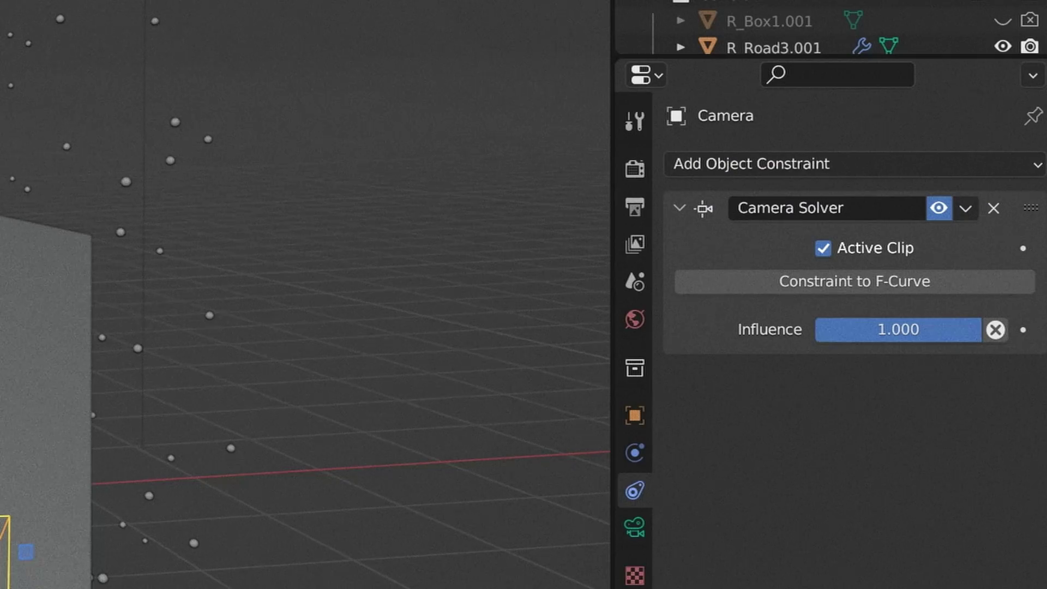
{"action": "left_click", "coordinate": [802, 284]}
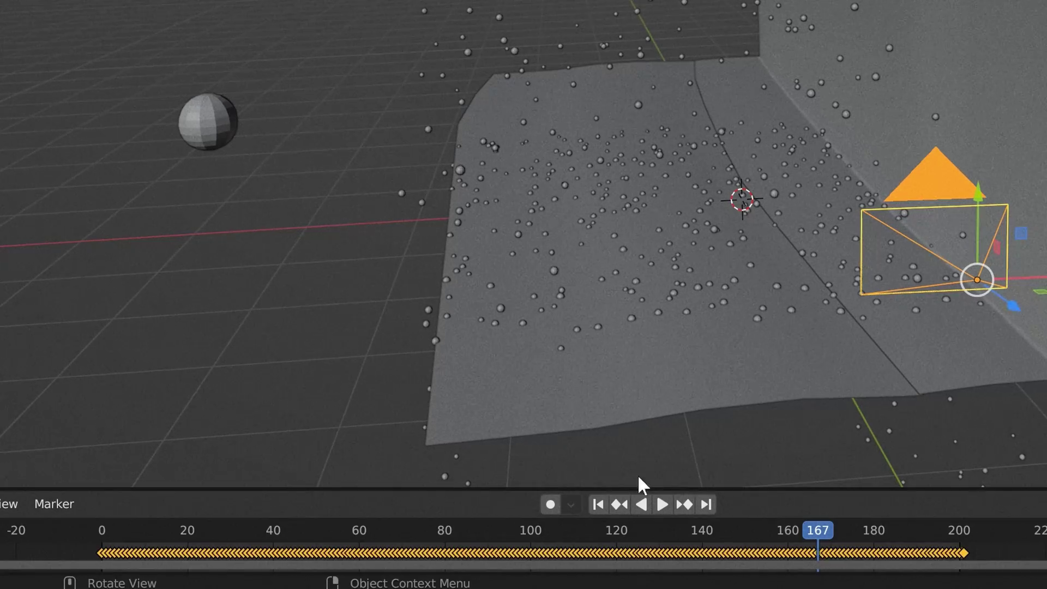
- Set the timeline's end frame to 500
{"action": "left_click", "coordinate": [691, 350]}
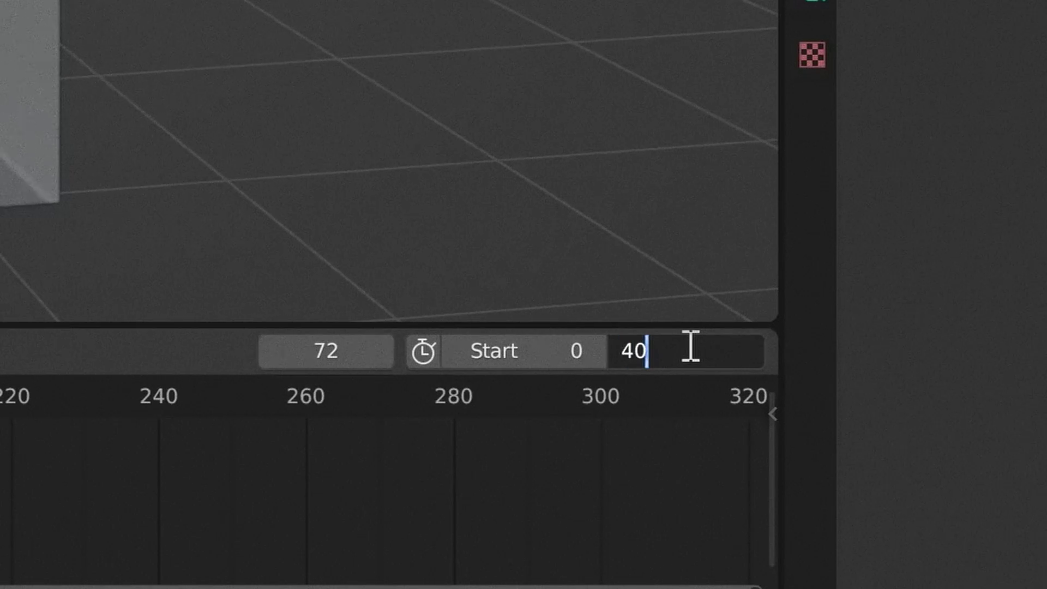
{"action": "type", "text": "500"}
{"action": "key", "text": "Return"}
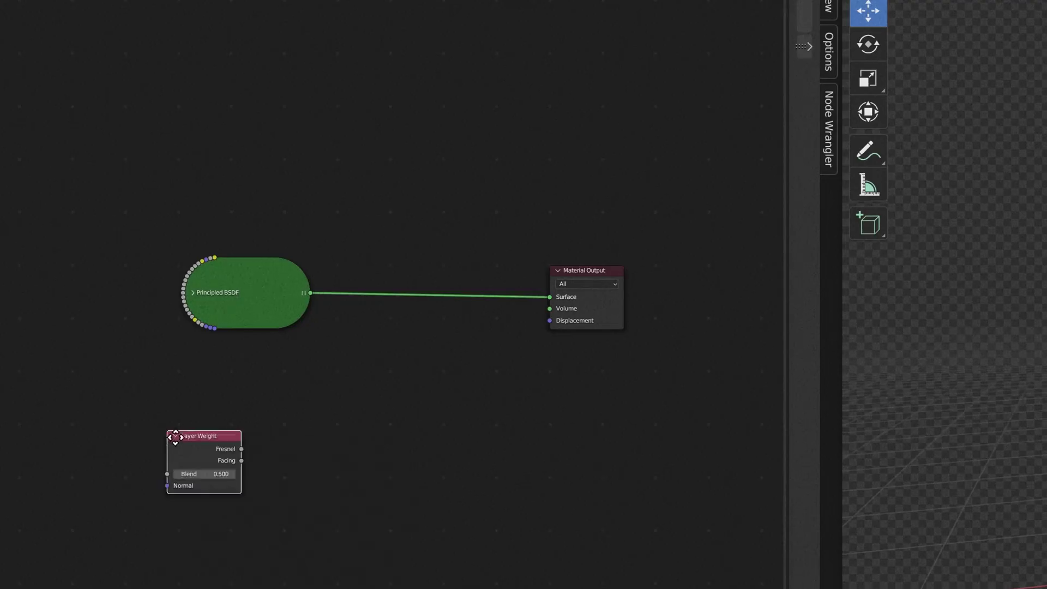
- Mix a Transparent BSDF with the snowball's Principled BSDF through a Mix Shader and add RGB Curves beside the Layer Weight node
{"action": "key", "text": "shift+a"}
{"action": "type", "text": "tra"}
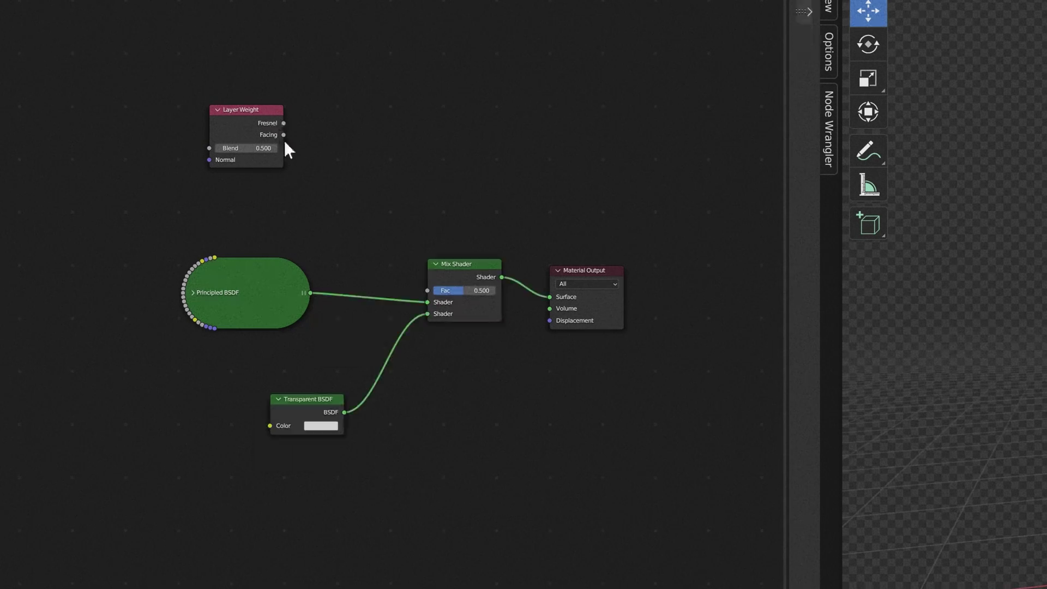
{"action": "key", "text": "shift+a"}
{"action": "type", "text": "curves"}
{"action": "key", "text": "Return"}
{"action": "left_click", "coordinate": [274, 82]}
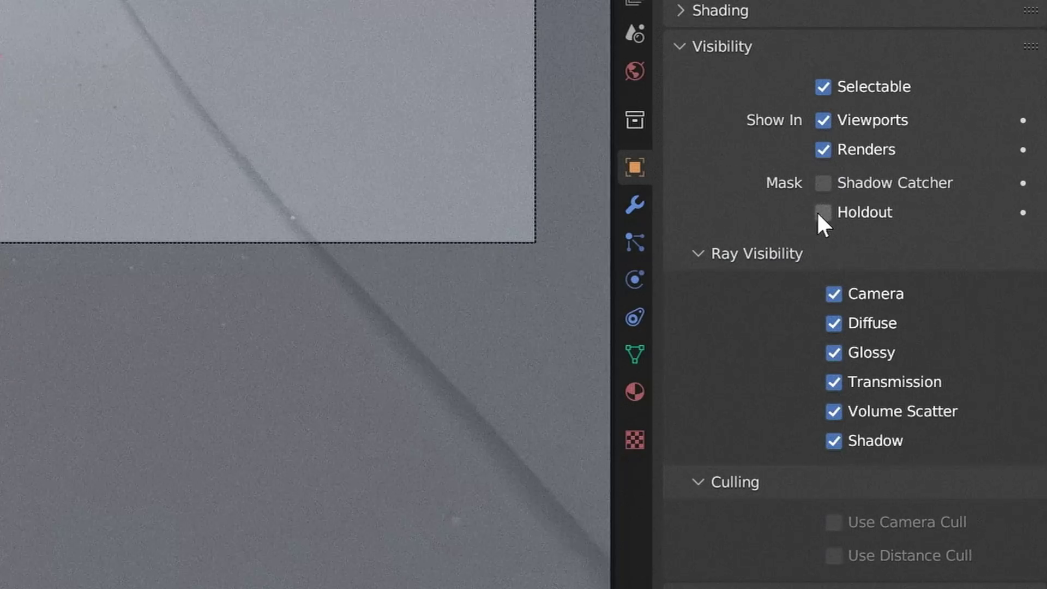
- Enable Holdout for the road collision meshes so they mask the falling snow
{"action": "left_click", "coordinate": [823, 212]}
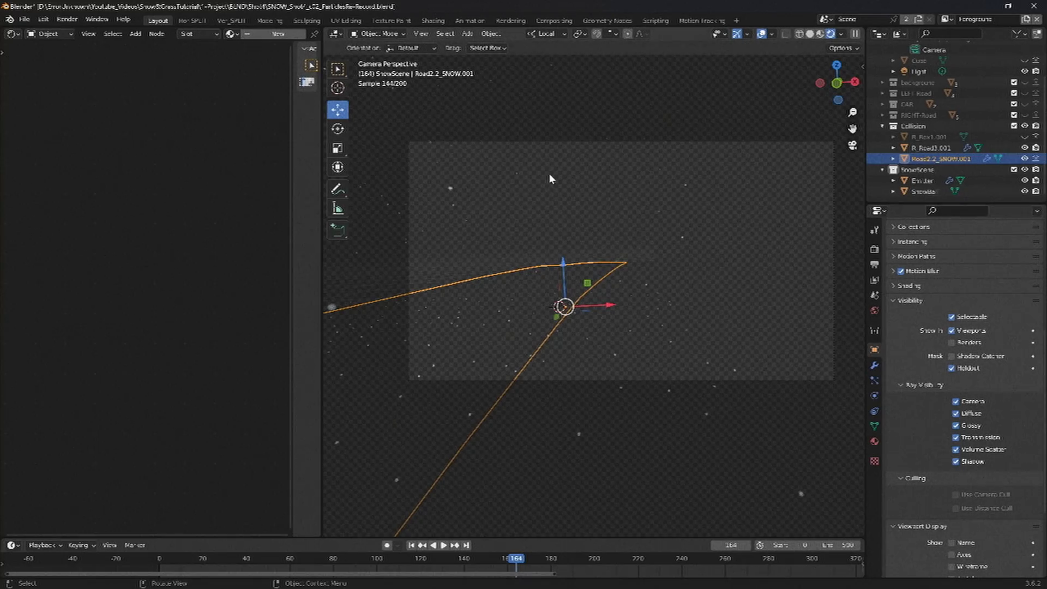
{"action": "left_click", "coordinate": [548, 173]}
- Switch to DaVinci Resolve and add a Merge node that composites Road_a01 over the base footage
{"action": "key", "text": "space"}
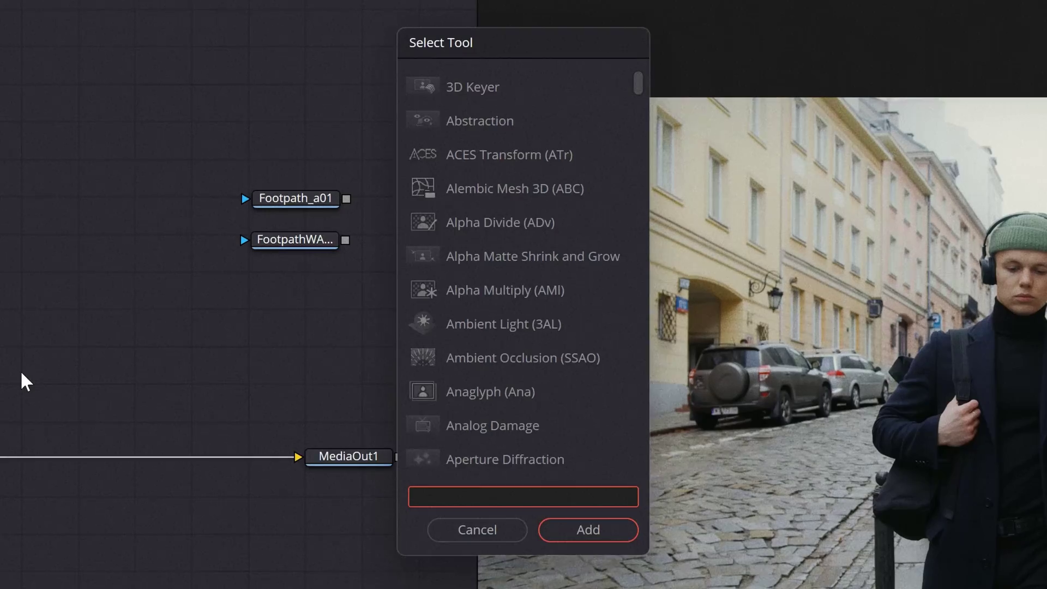
{"action": "type", "text": "merge"}
{"action": "key", "text": "Return"}
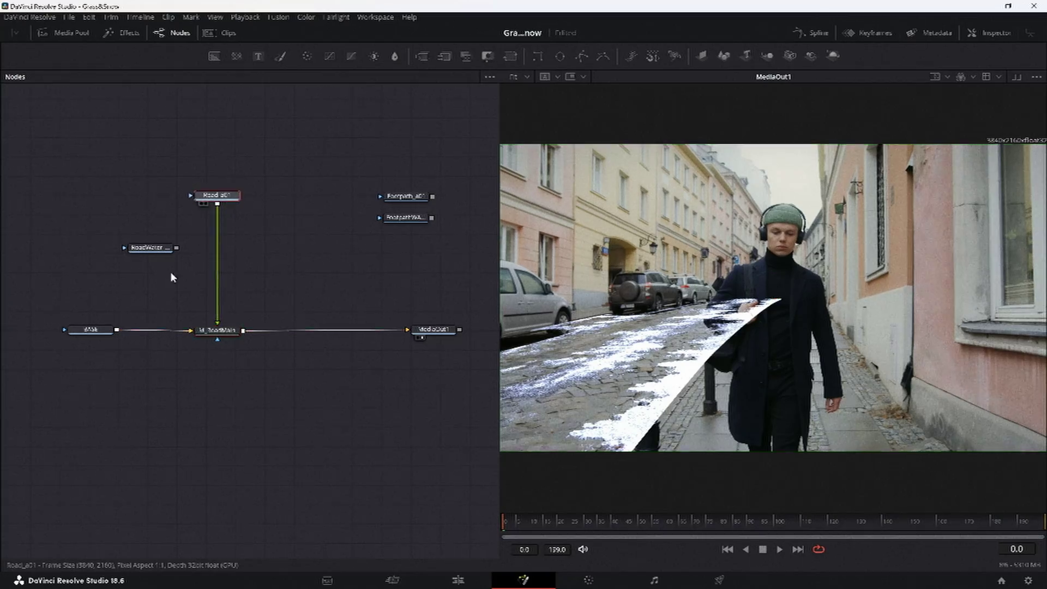
- Insert Alpha Divide and Alpha Multiply nodes between Road_a01 and M_RoadMain
{"action": "key", "text": "shift+space"}
{"action": "type", "text": "div"}
{"action": "key", "text": "Return"}
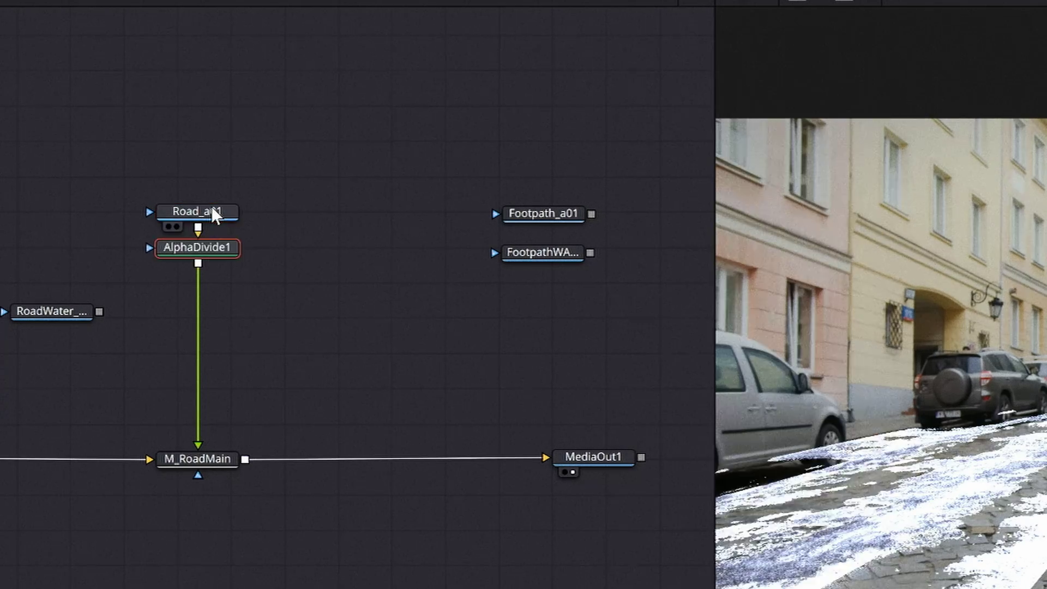
{"action": "key", "text": "shift+space"}
{"action": "type", "text": "mult"}
{"action": "double_click", "coordinate": [741, 109]}
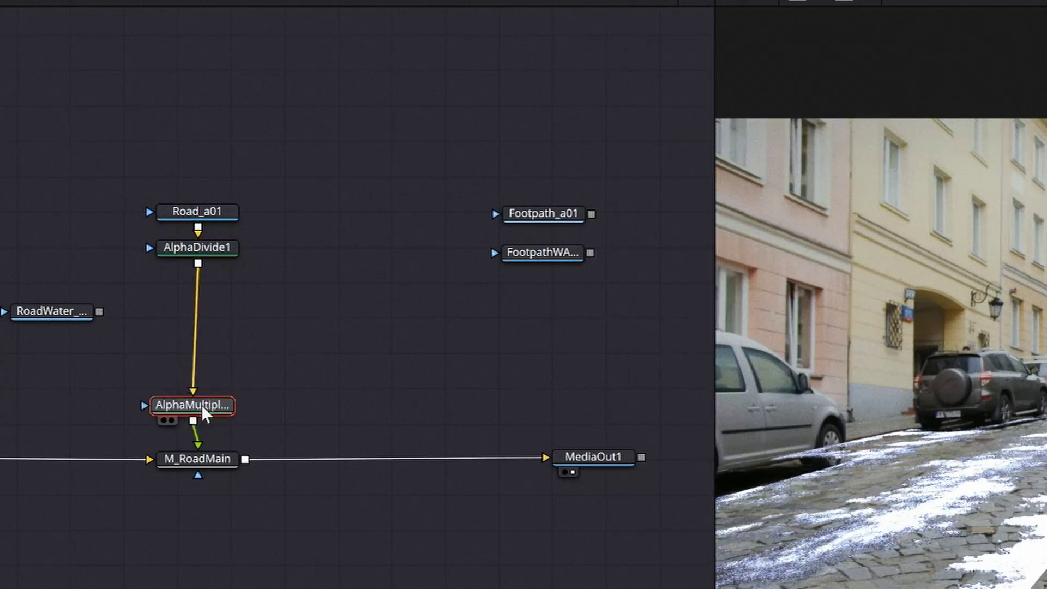
- Add a Color Curves node between Alpha Divide and Alpha Multiply, then lift the RGB curve's low end and lower its high end
{"action": "key", "text": "shift+space"}
{"action": "type", "text": "curves"}
{"action": "double_click", "coordinate": [521, 89]}
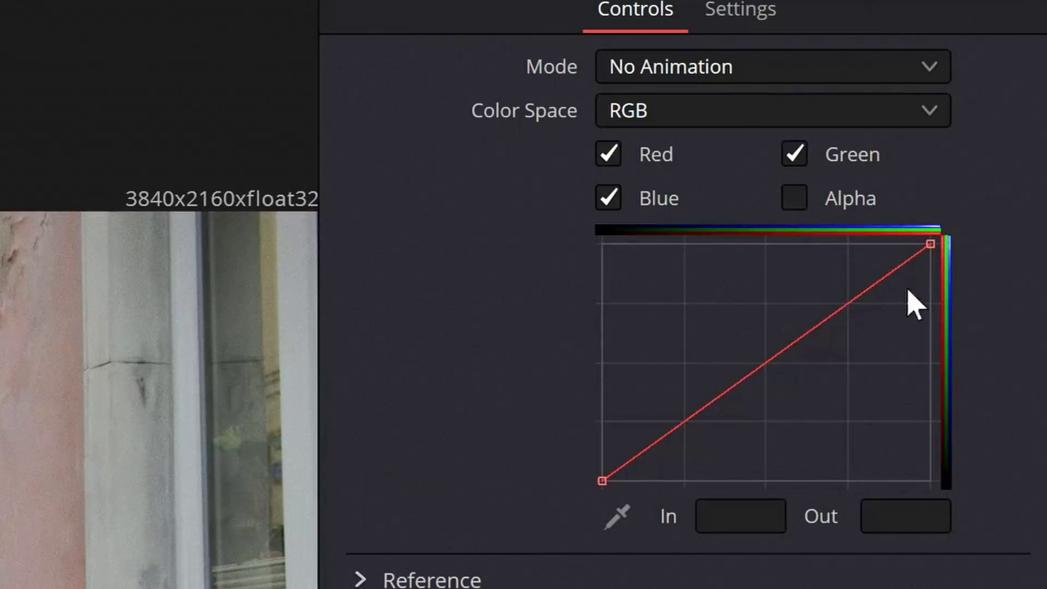
{"action": "left_click_drag", "start_coordinate": [601, 480], "coordinate": [604, 408]}
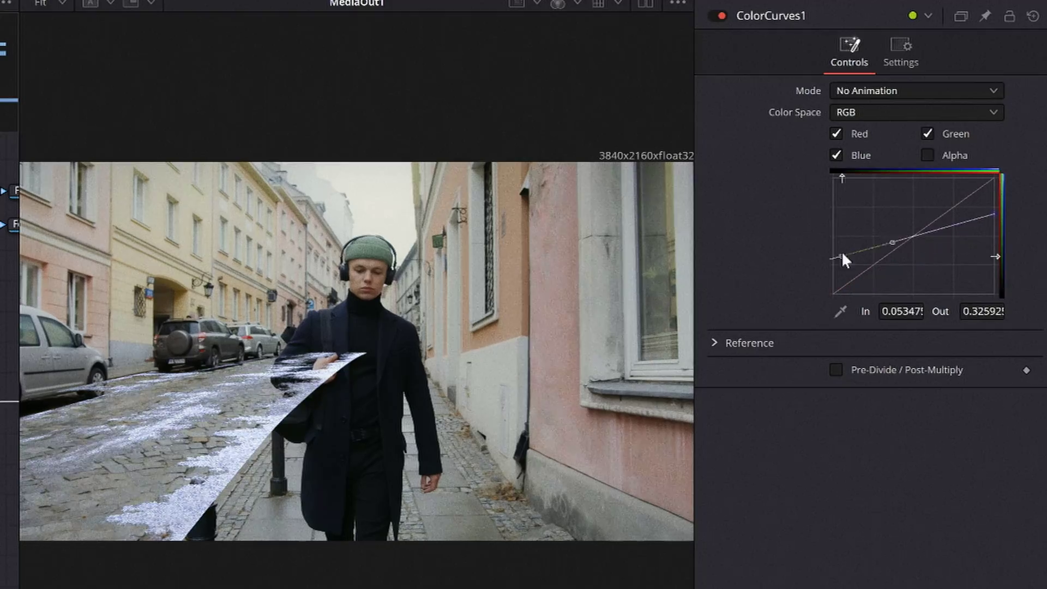
{"action": "left_click_drag", "start_coordinate": [931, 329], "coordinate": [930, 277]}
{"action": "left_click_drag", "start_coordinate": [604, 408], "coordinate": [610, 380]}
{"action": "left_click", "coordinate": [767, 339]}
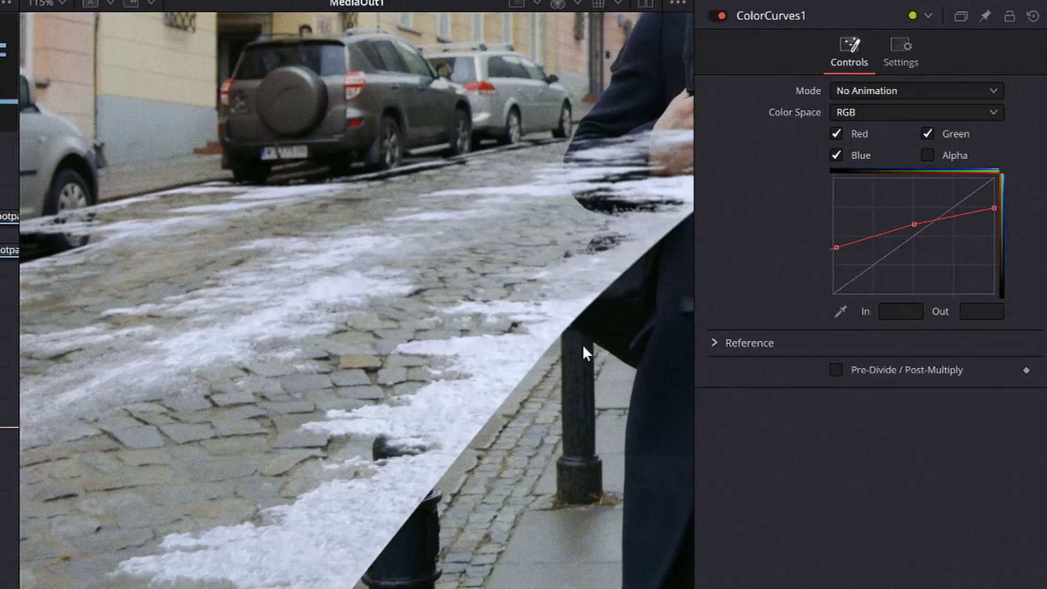
{"action": "left_click_drag", "start_coordinate": [994, 207], "coordinate": [993, 202]}
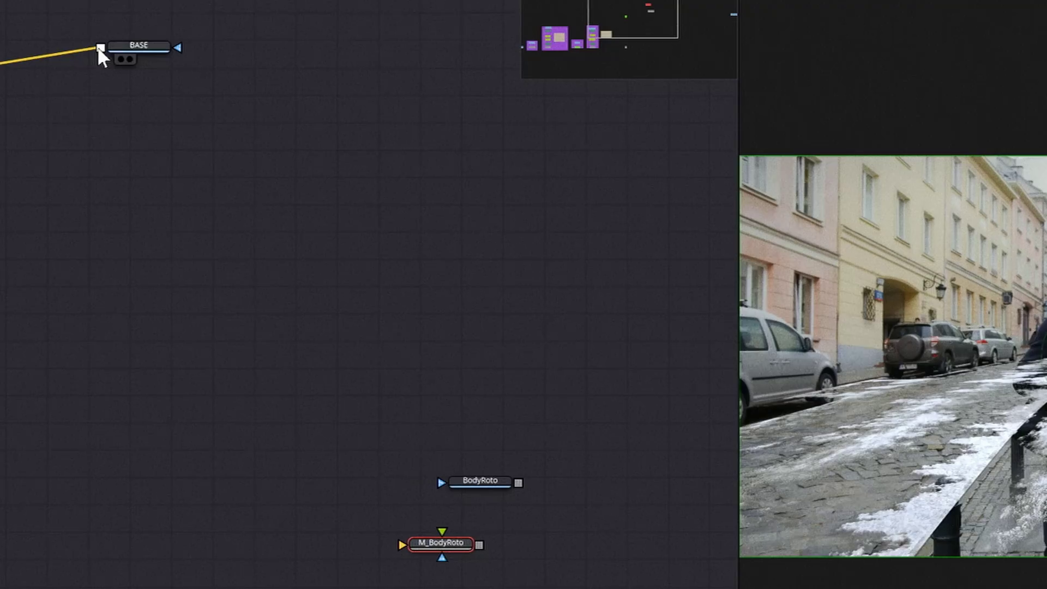
- Connect BASE to the background input of M_BodyRoto and set that merge's operator to Mask
{"action": "left_click_drag", "start_coordinate": [101, 49], "coordinate": [401, 547]}
{"action": "middle_click_drag", "start_coordinate": [398, 550], "coordinate": [434, 498]}
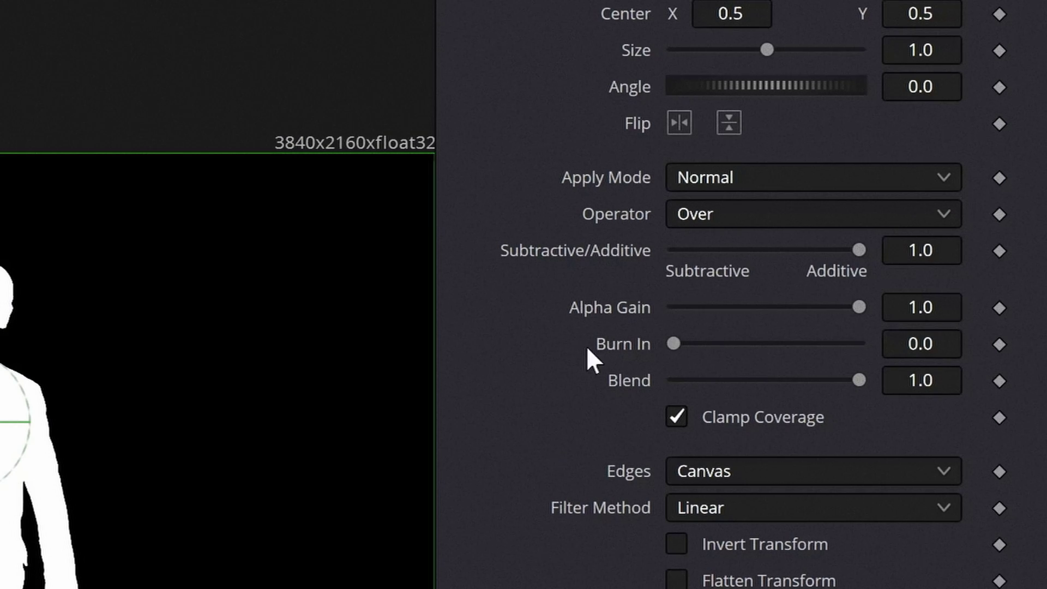
{"action": "left_click", "coordinate": [708, 213]}
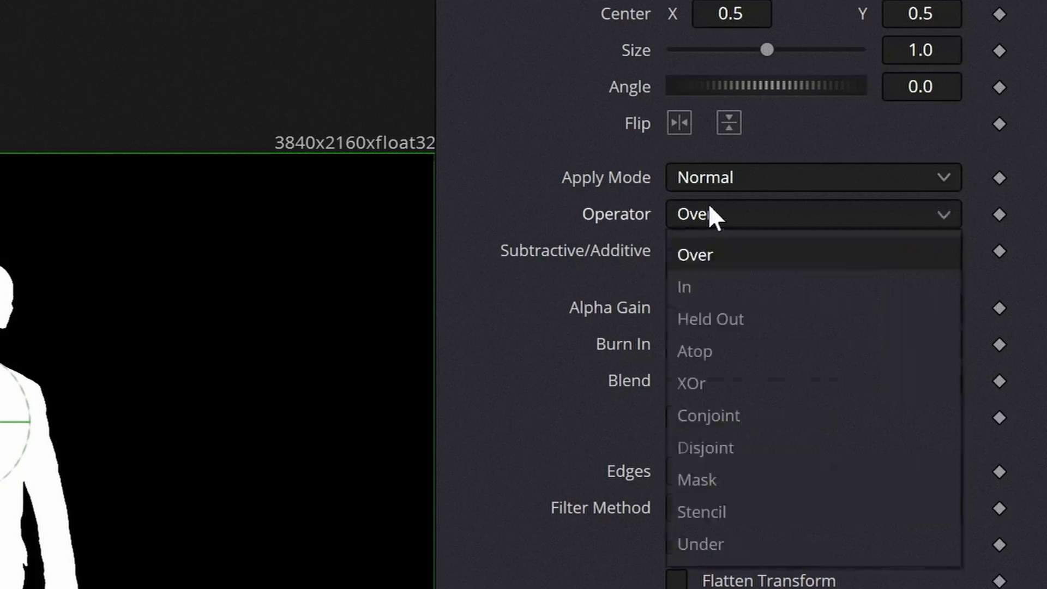
{"action": "left_click", "coordinate": [724, 477]}
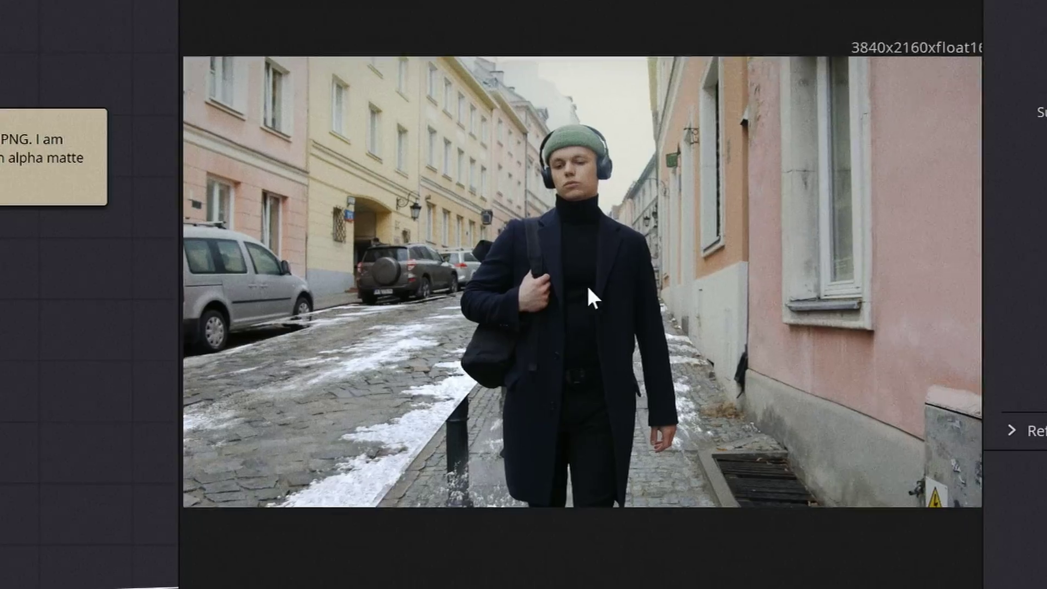
{"action": "scroll", "coordinate": [490, 361], "scroll_direction": "up", "scroll_amount": 5}
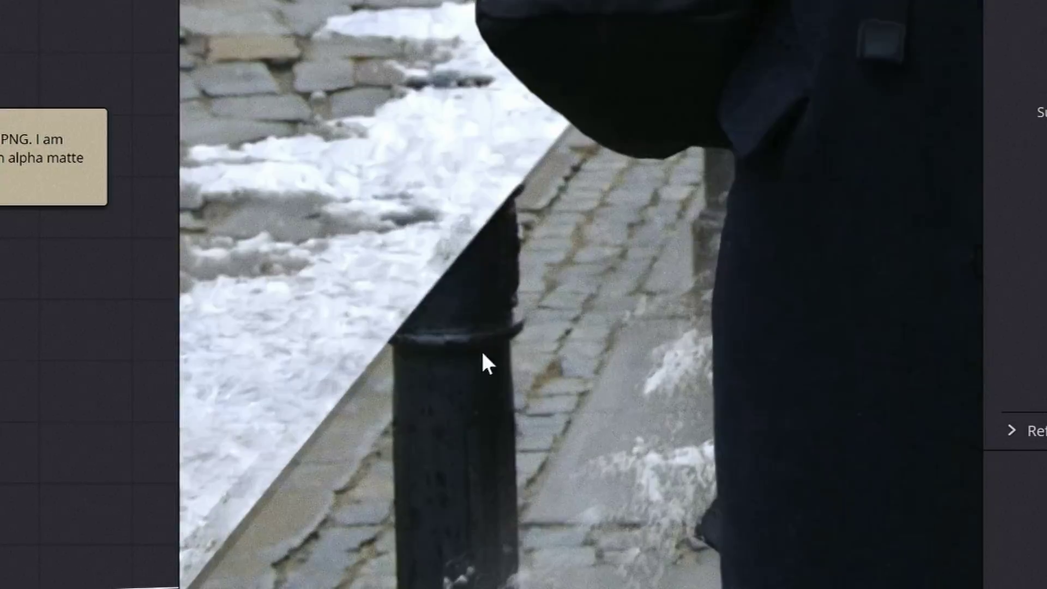